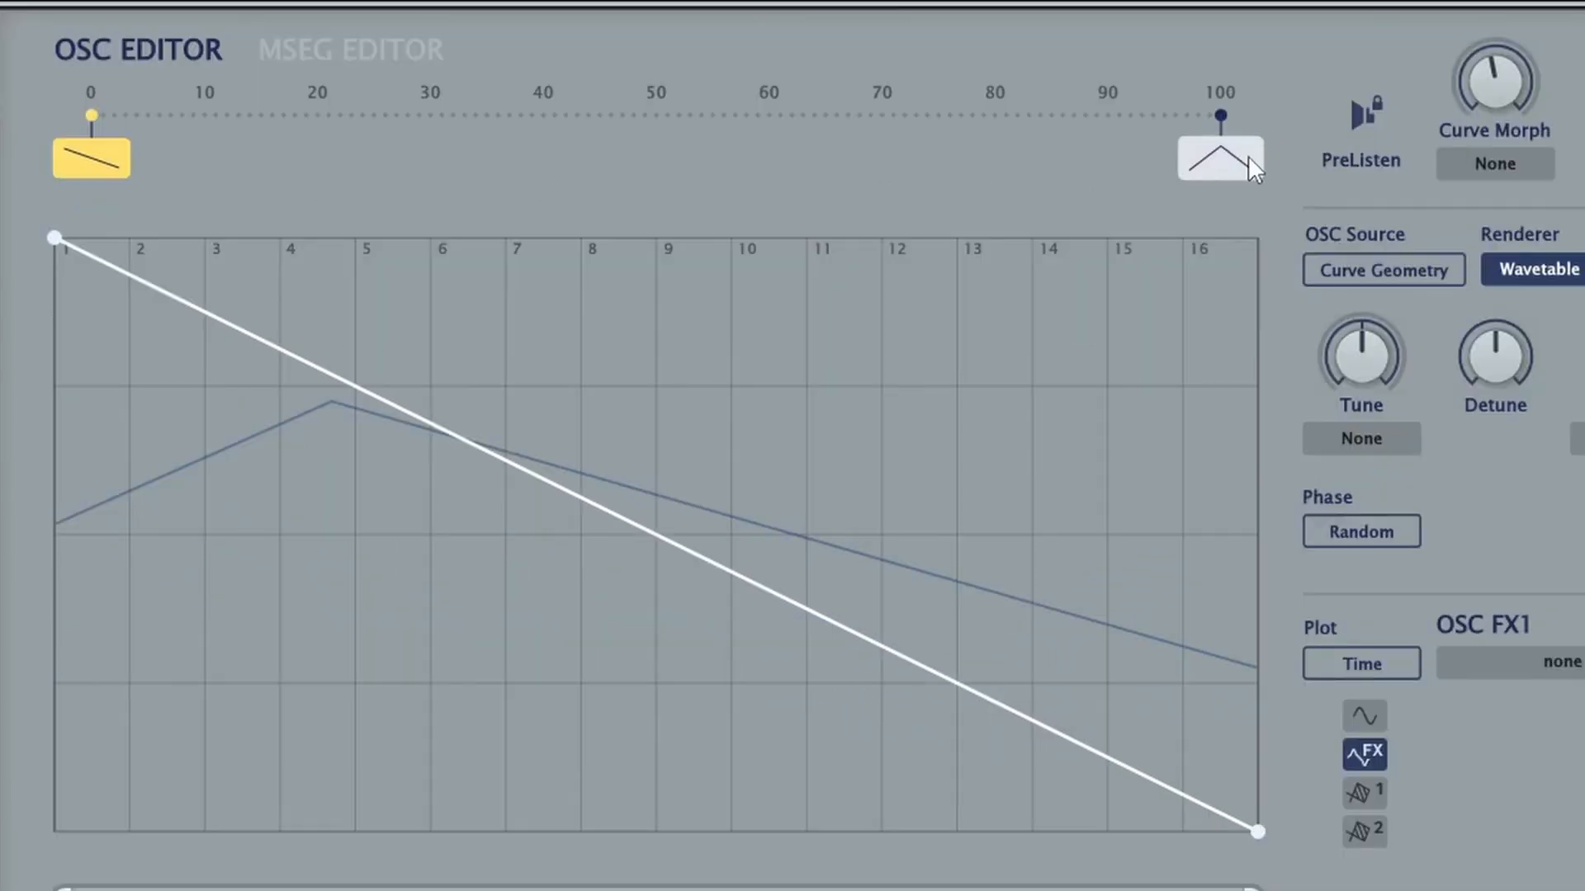
# - Examine the curves at positions 0 and 100, plus the shape stamp and curve transition modes
pyautogui.click(1248, 157)
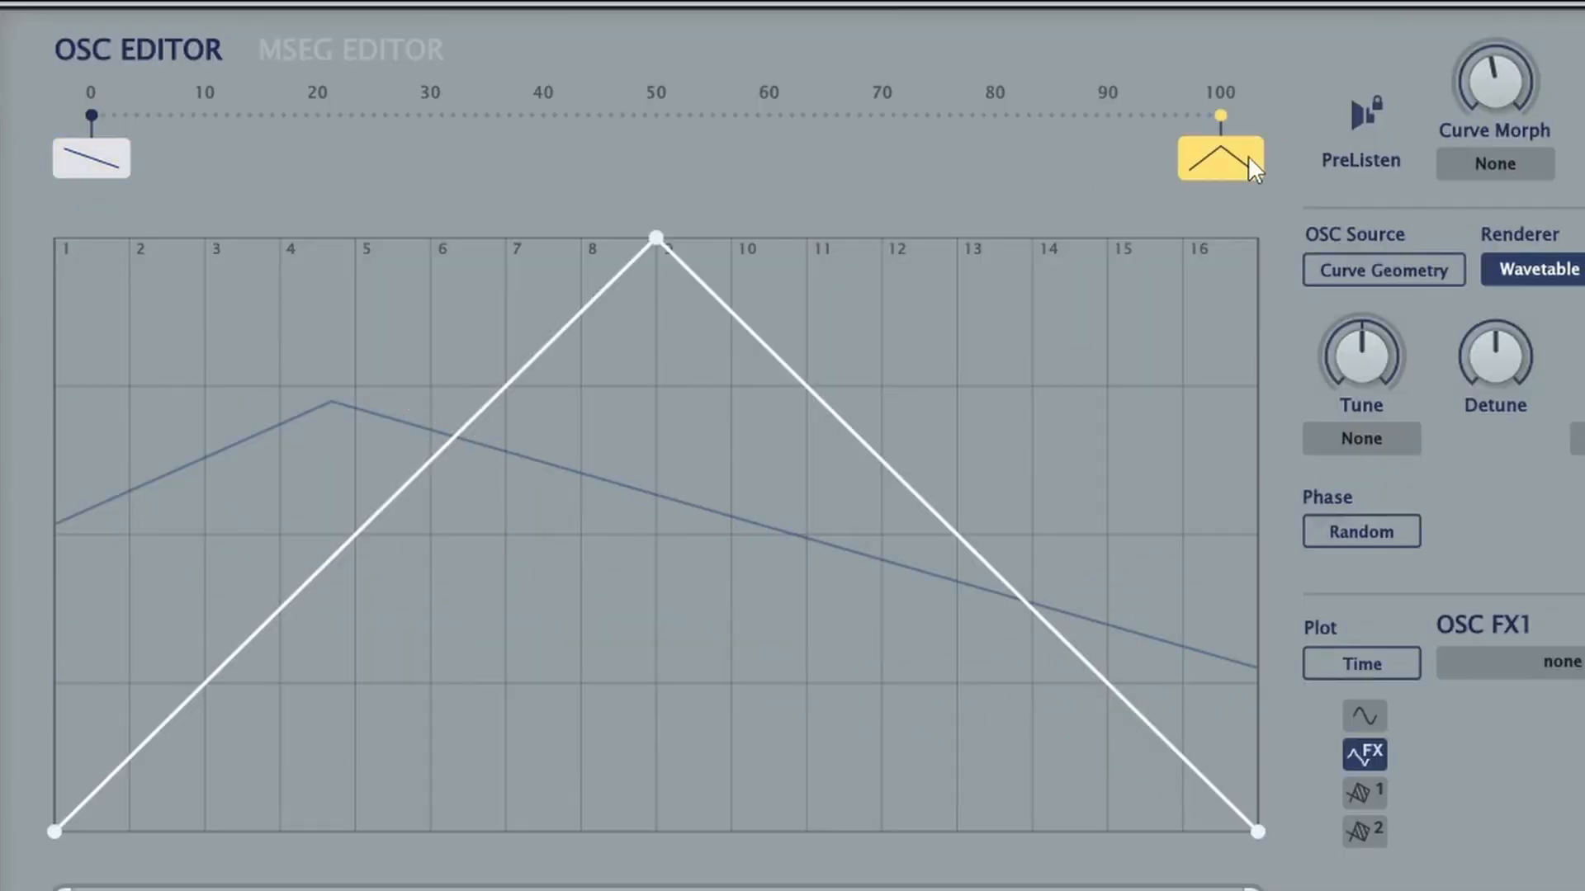
pyautogui.click(105, 159)
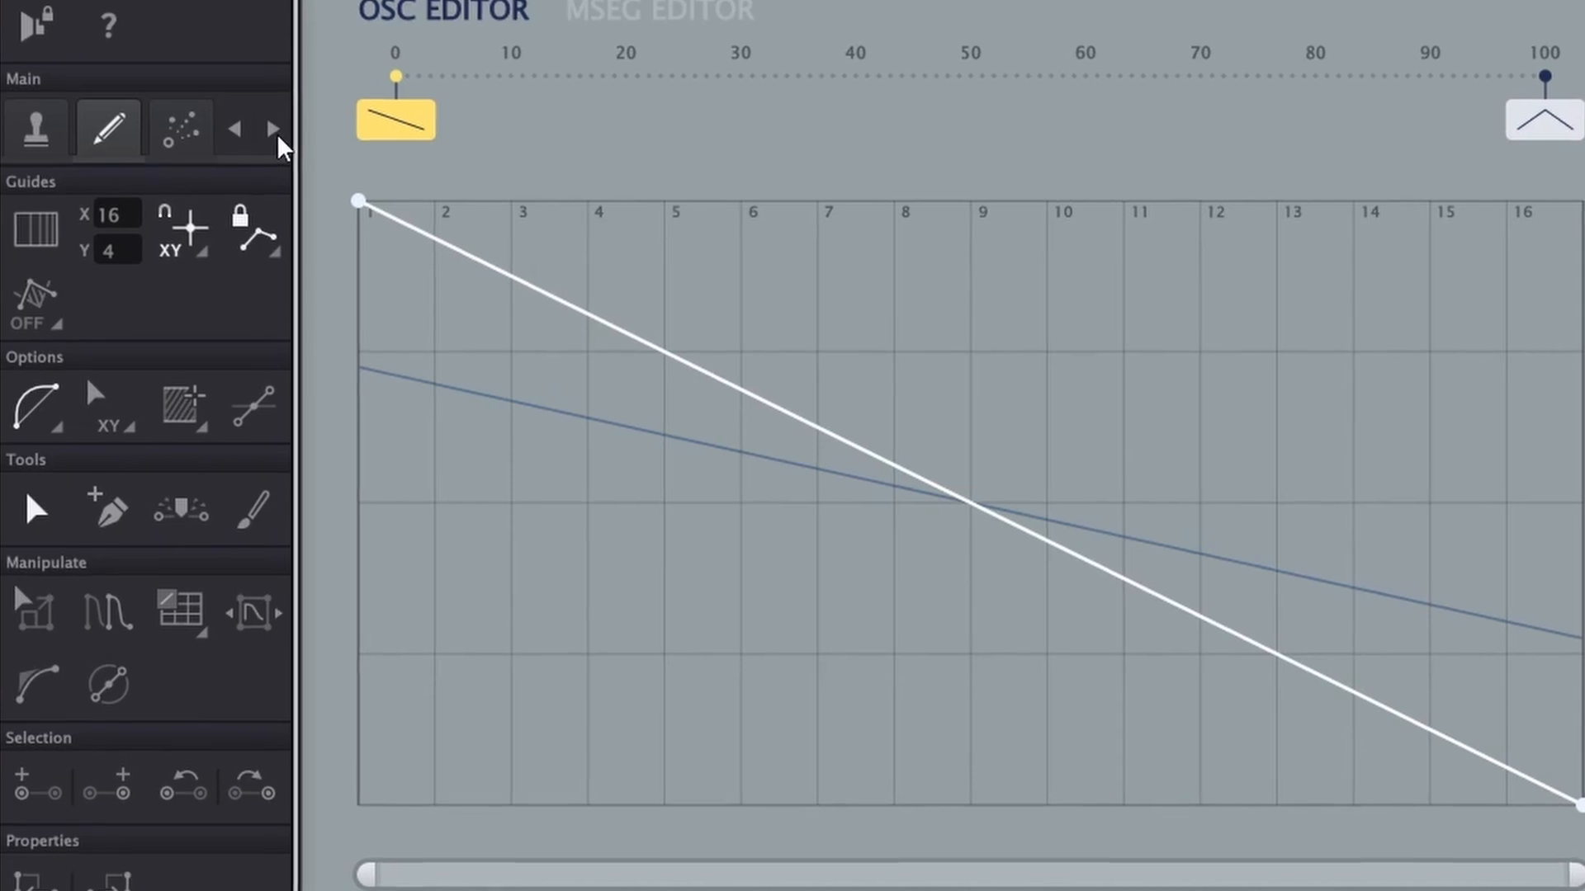
pyautogui.click(35, 128)
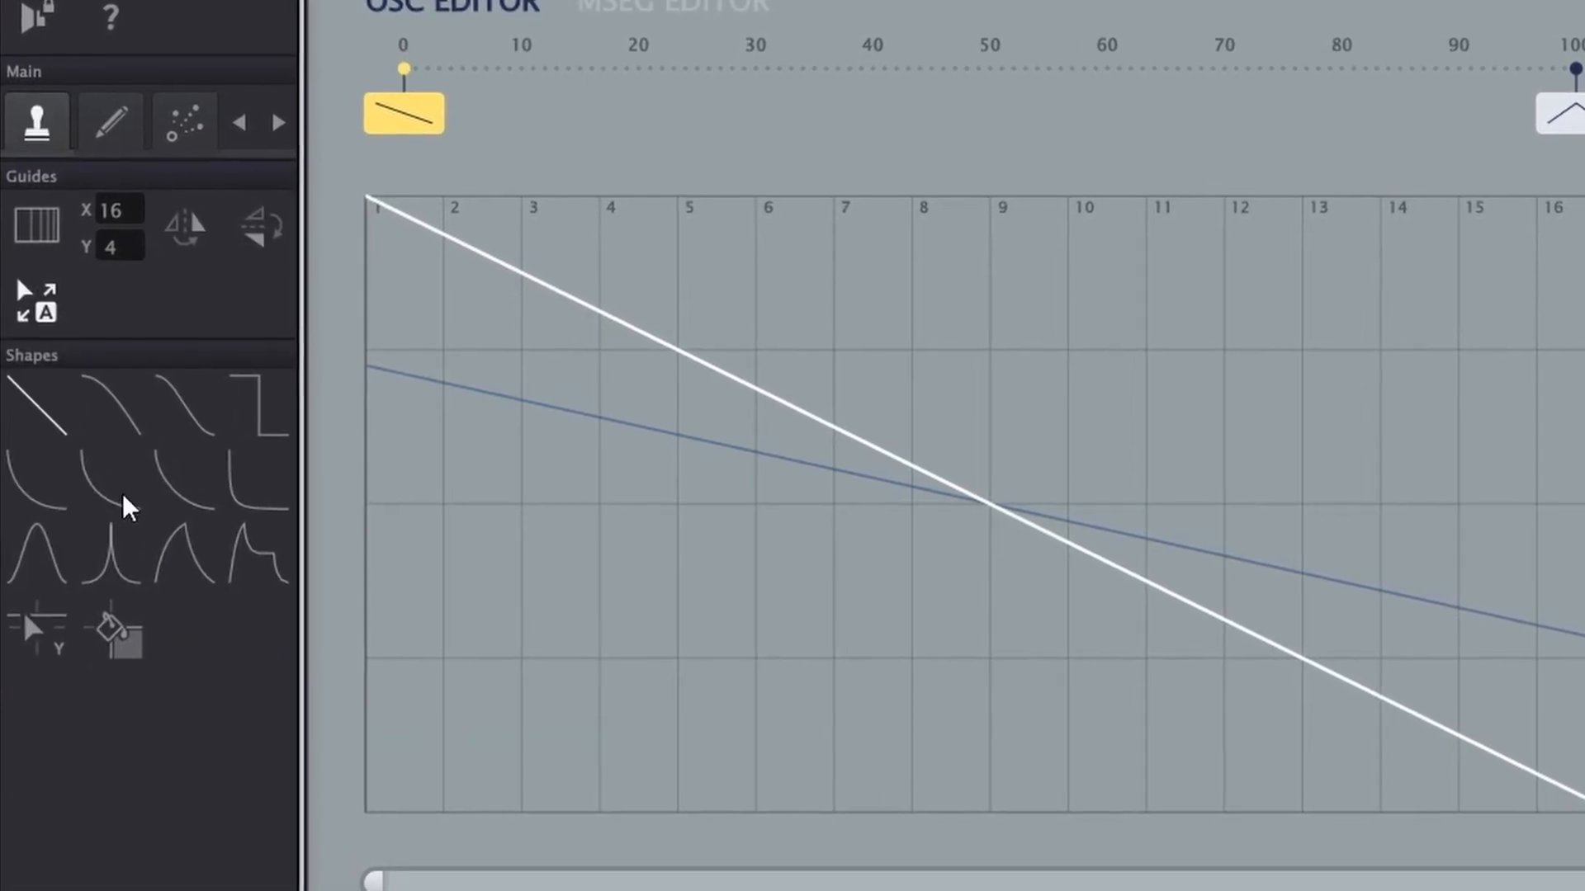
pyautogui.click(187, 119)
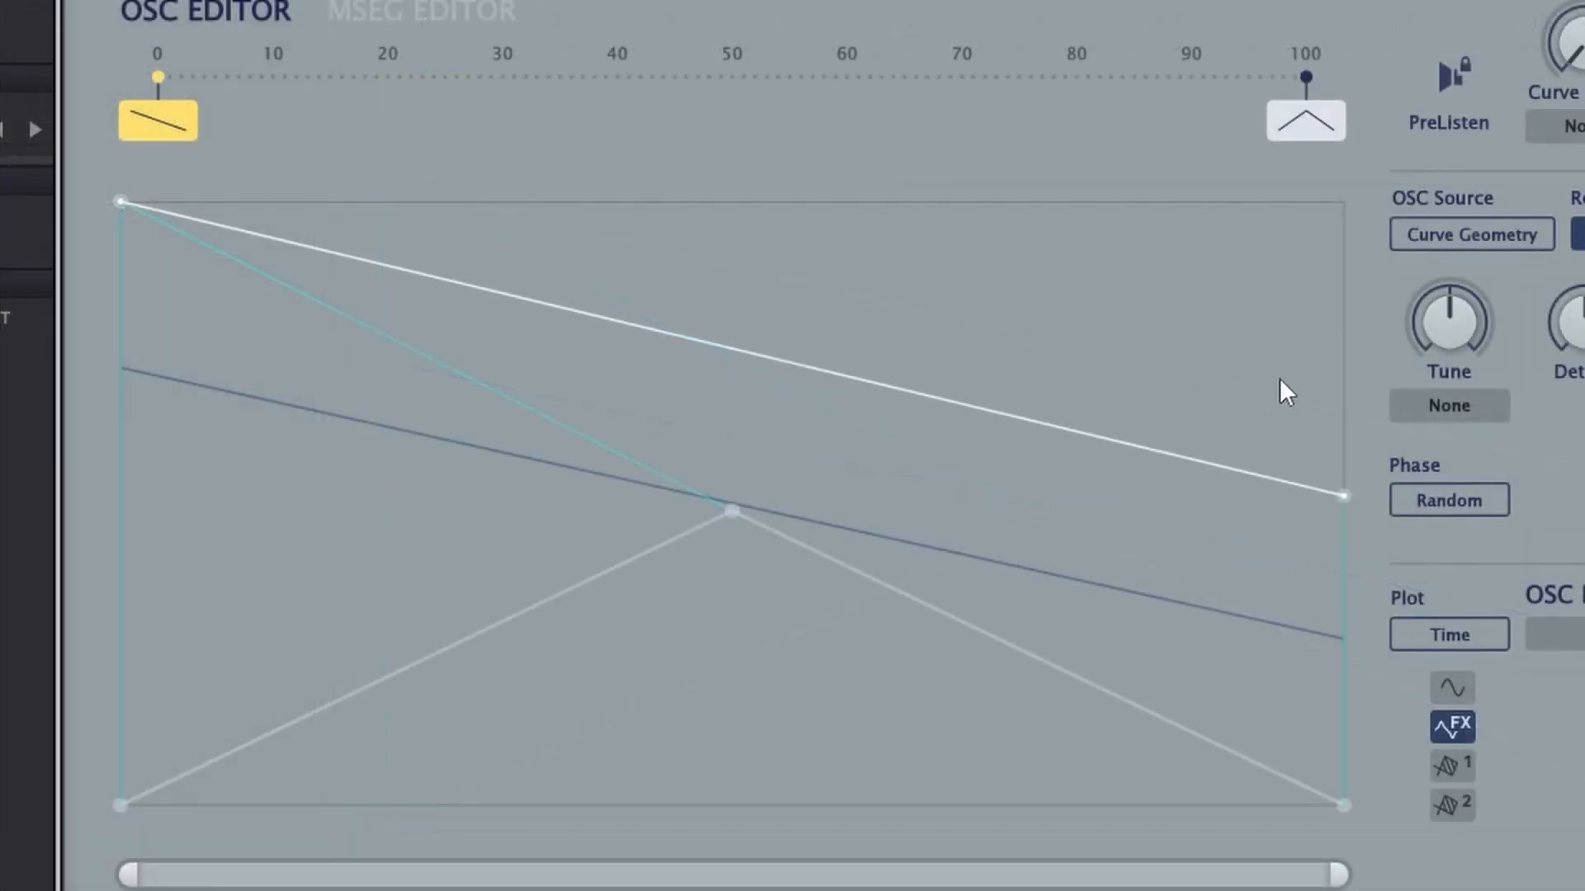
pyautogui.moveTo(1279, 378); pyautogui.dragTo(1286, 449)
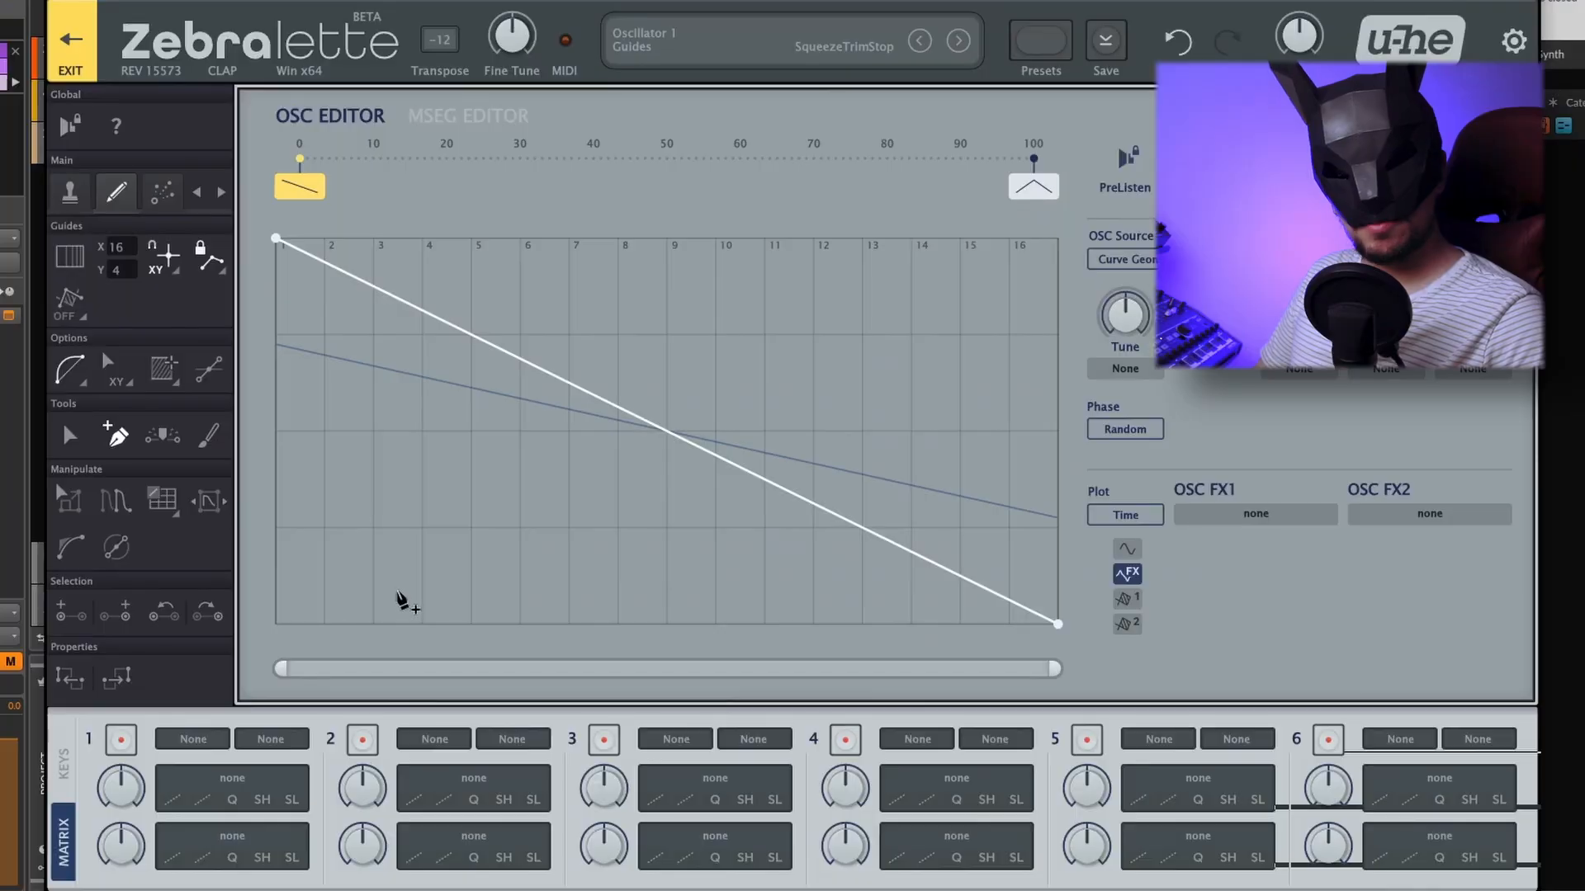
# - Add alternating low and high points to the first curve with the Pen tool
pyautogui.moveTo(407, 611); pyautogui.dragTo(373, 624)
pyautogui.moveTo(481, 572); pyautogui.dragTo(569, 238)
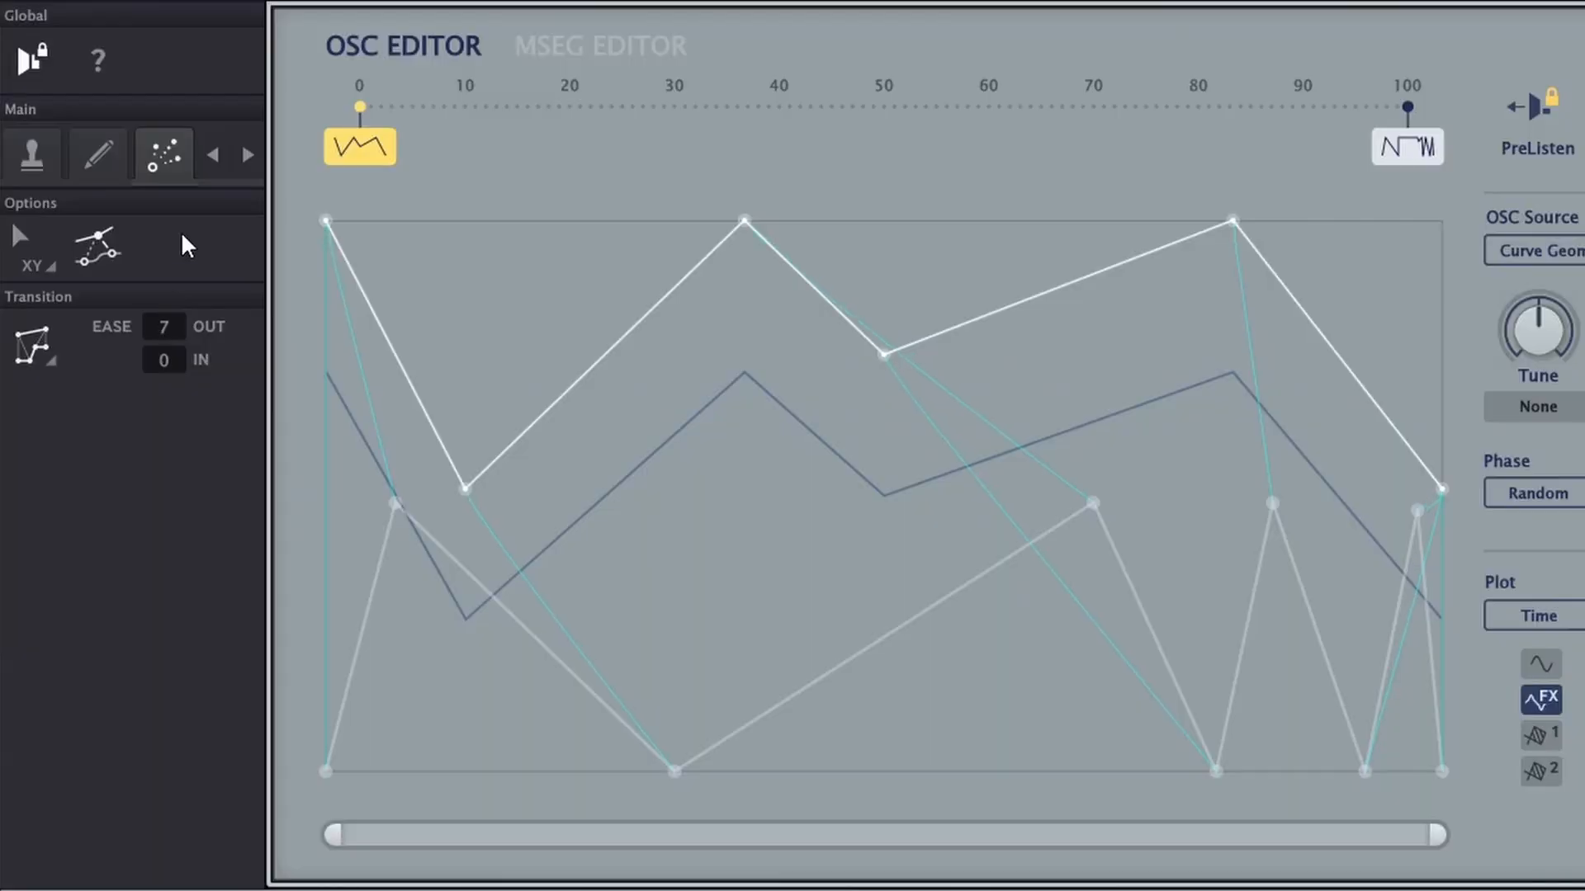
# - Set the curve transition easing to 100 out and 30 in
pyautogui.moveTo(163, 326); pyautogui.dragTo(163, 297)
pyautogui.moveTo(177, 372); pyautogui.dragTo(177, 330)
pyautogui.moveTo(195, 225); pyautogui.dragTo(198, 236)
pyautogui.moveTo(167, 327); pyautogui.dragTo(318, 90)
pyautogui.moveTo(168, 328); pyautogui.dragTo(167, 262)
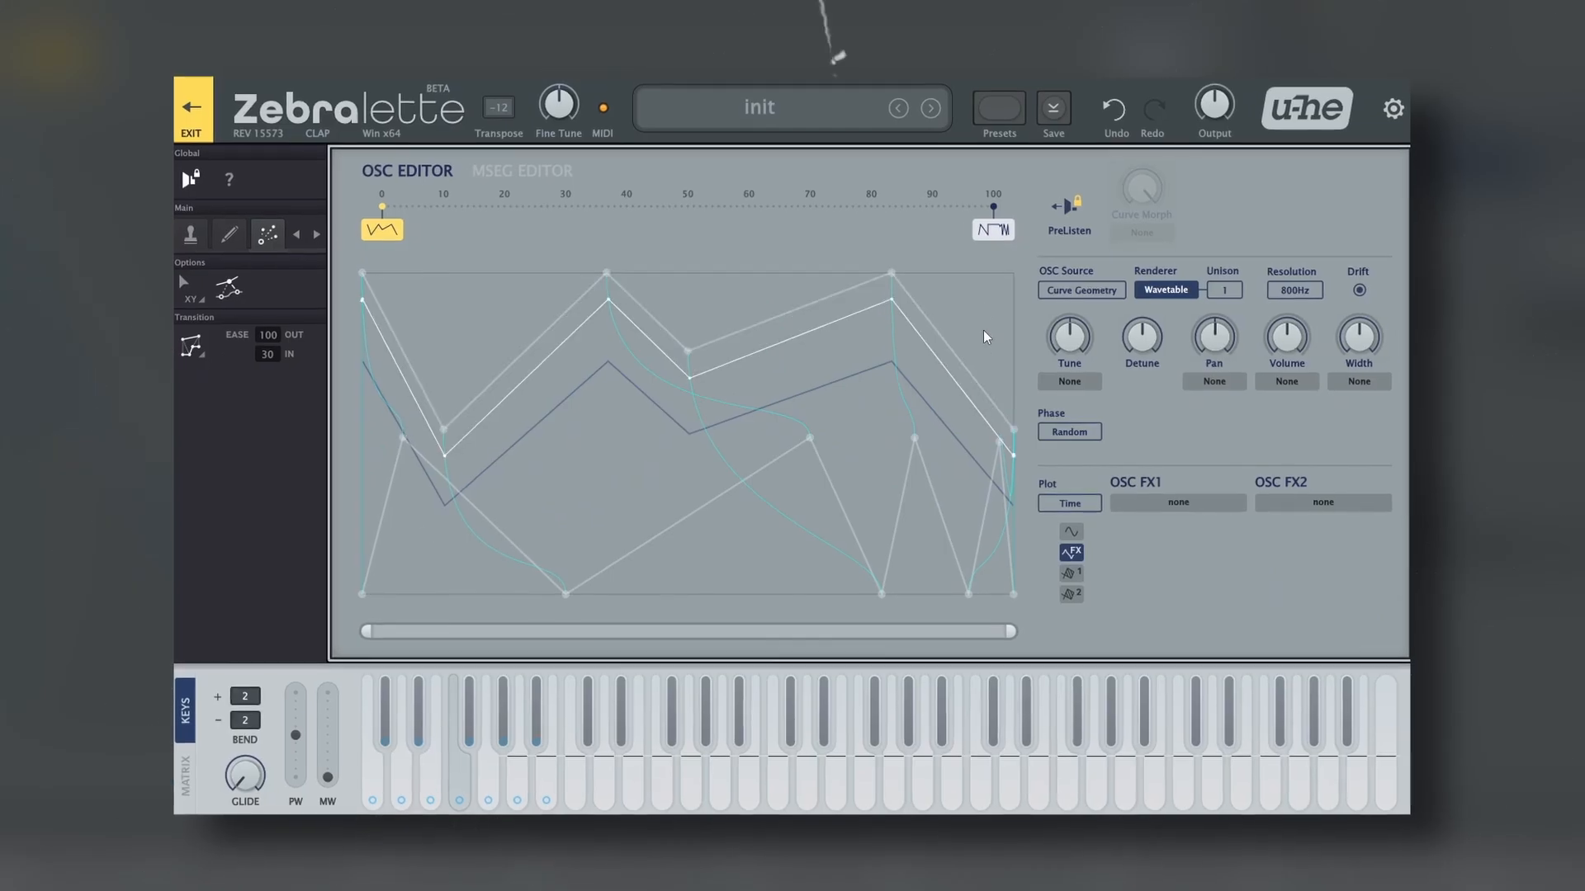
# - Try the Closest X & Y and Peaks & Valleys modes for the transition between the curves
pyautogui.click(187, 355)
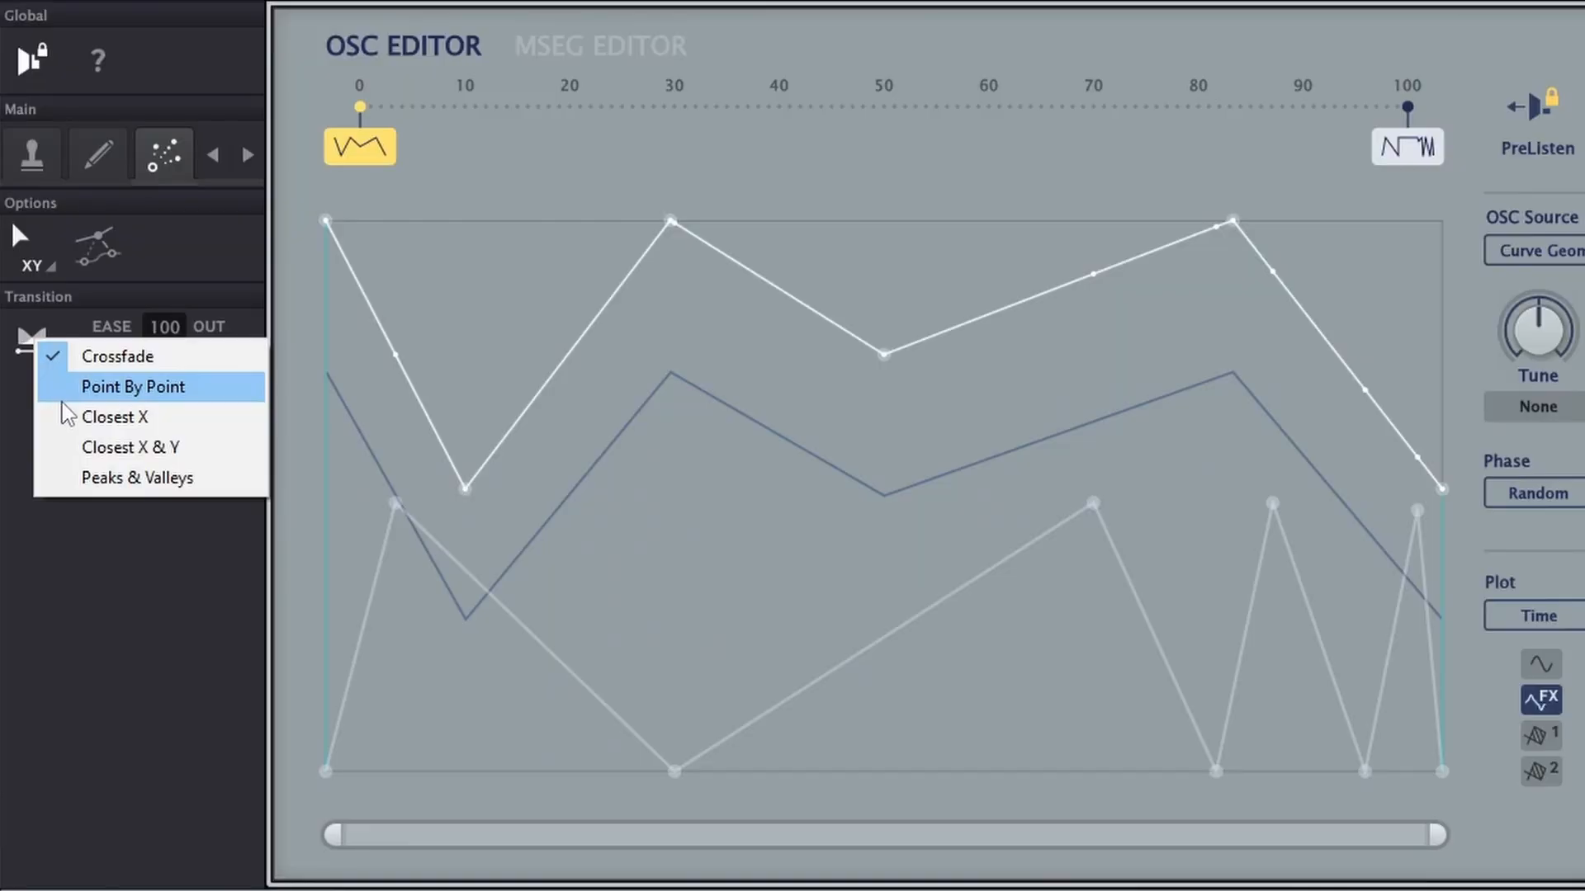
pyautogui.click(54, 444)
pyautogui.click(32, 358)
pyautogui.click(56, 467)
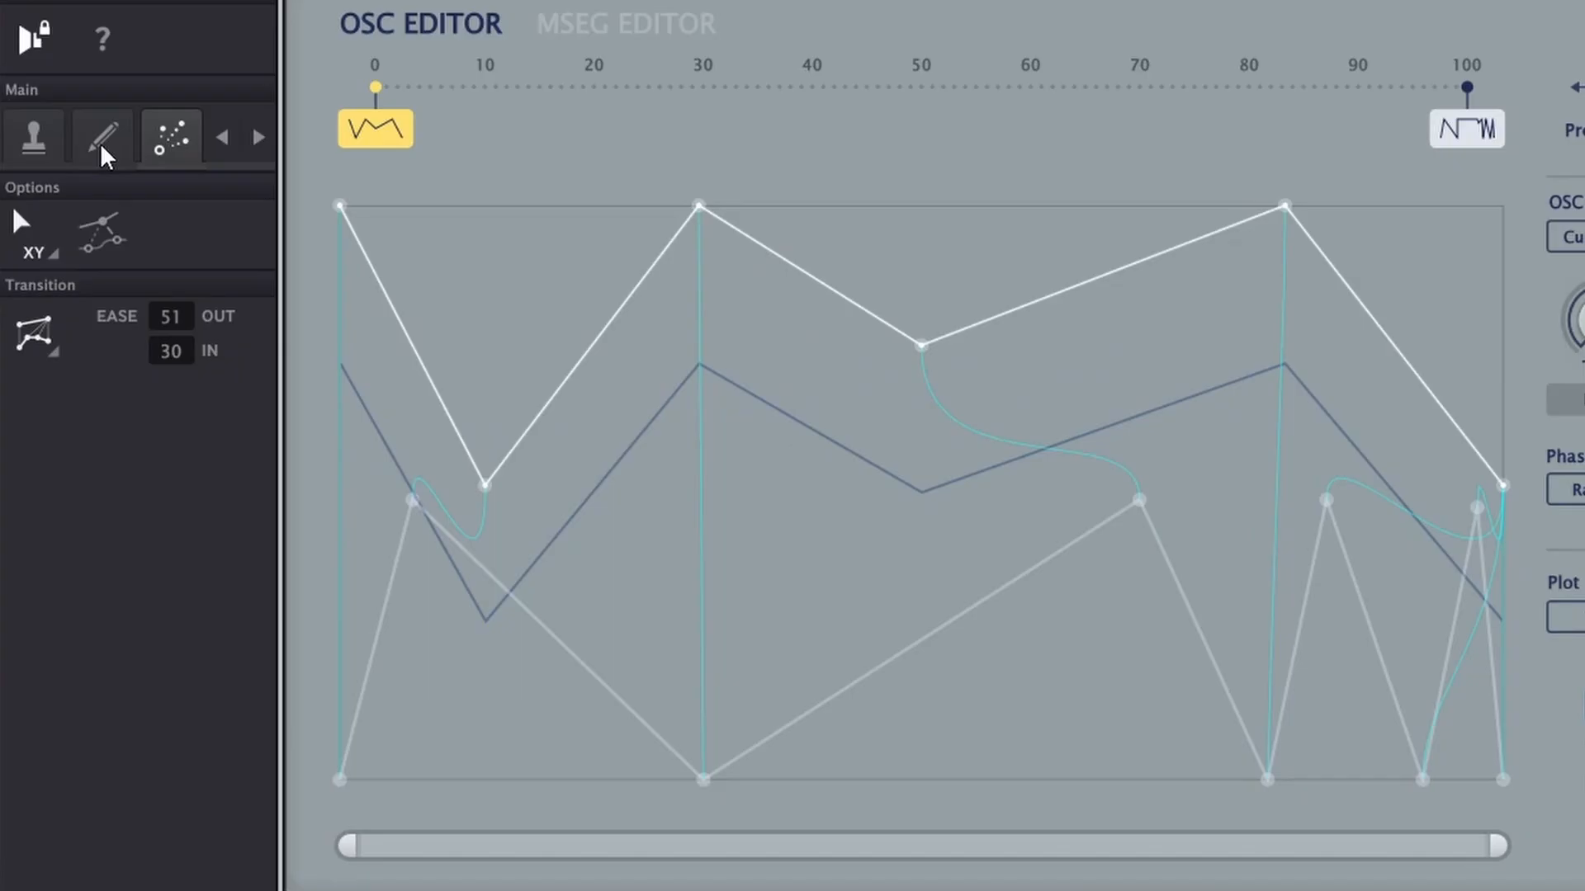
# - Paint a freehand wavy shape across the first curve with the Paint tool
pyautogui.click(103, 142)
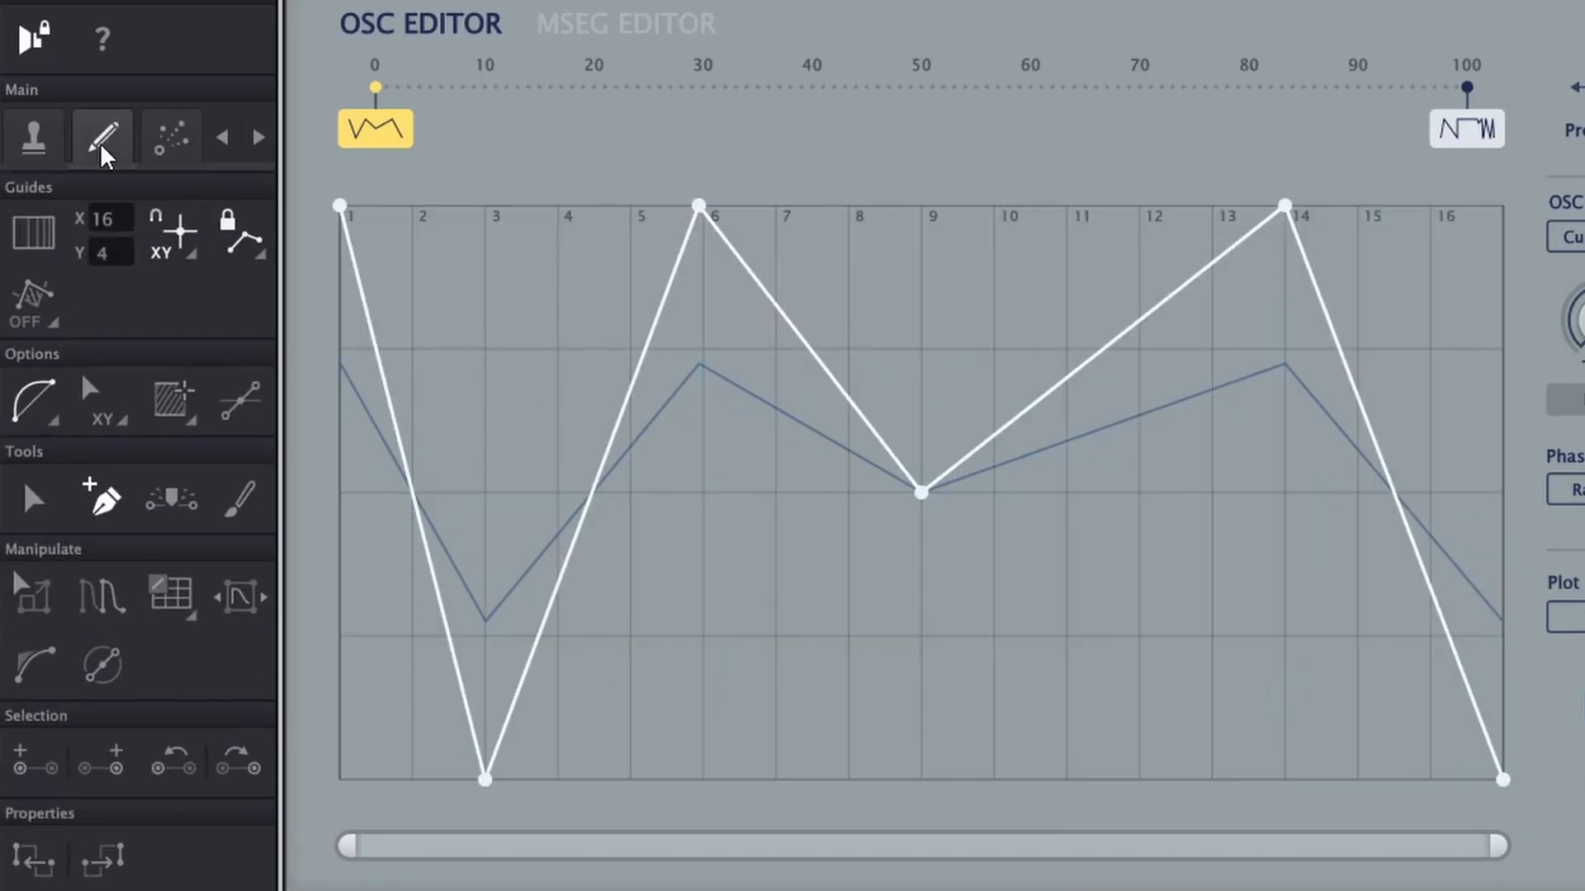
pyautogui.click(242, 505)
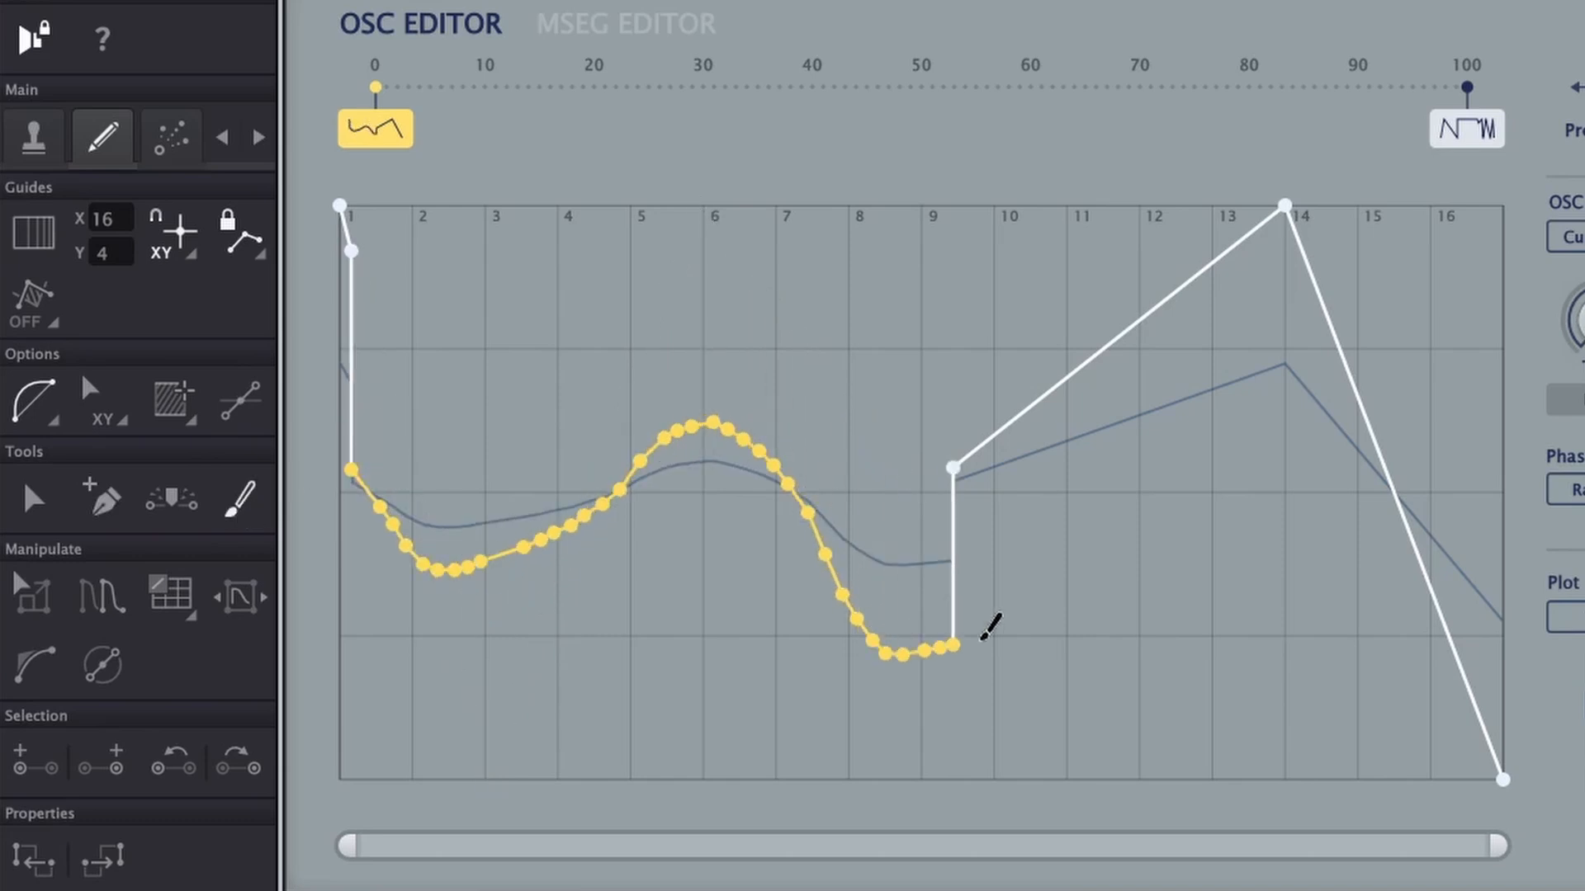
pyautogui.moveTo(1489, 362); pyautogui.dragTo(1503, 205)
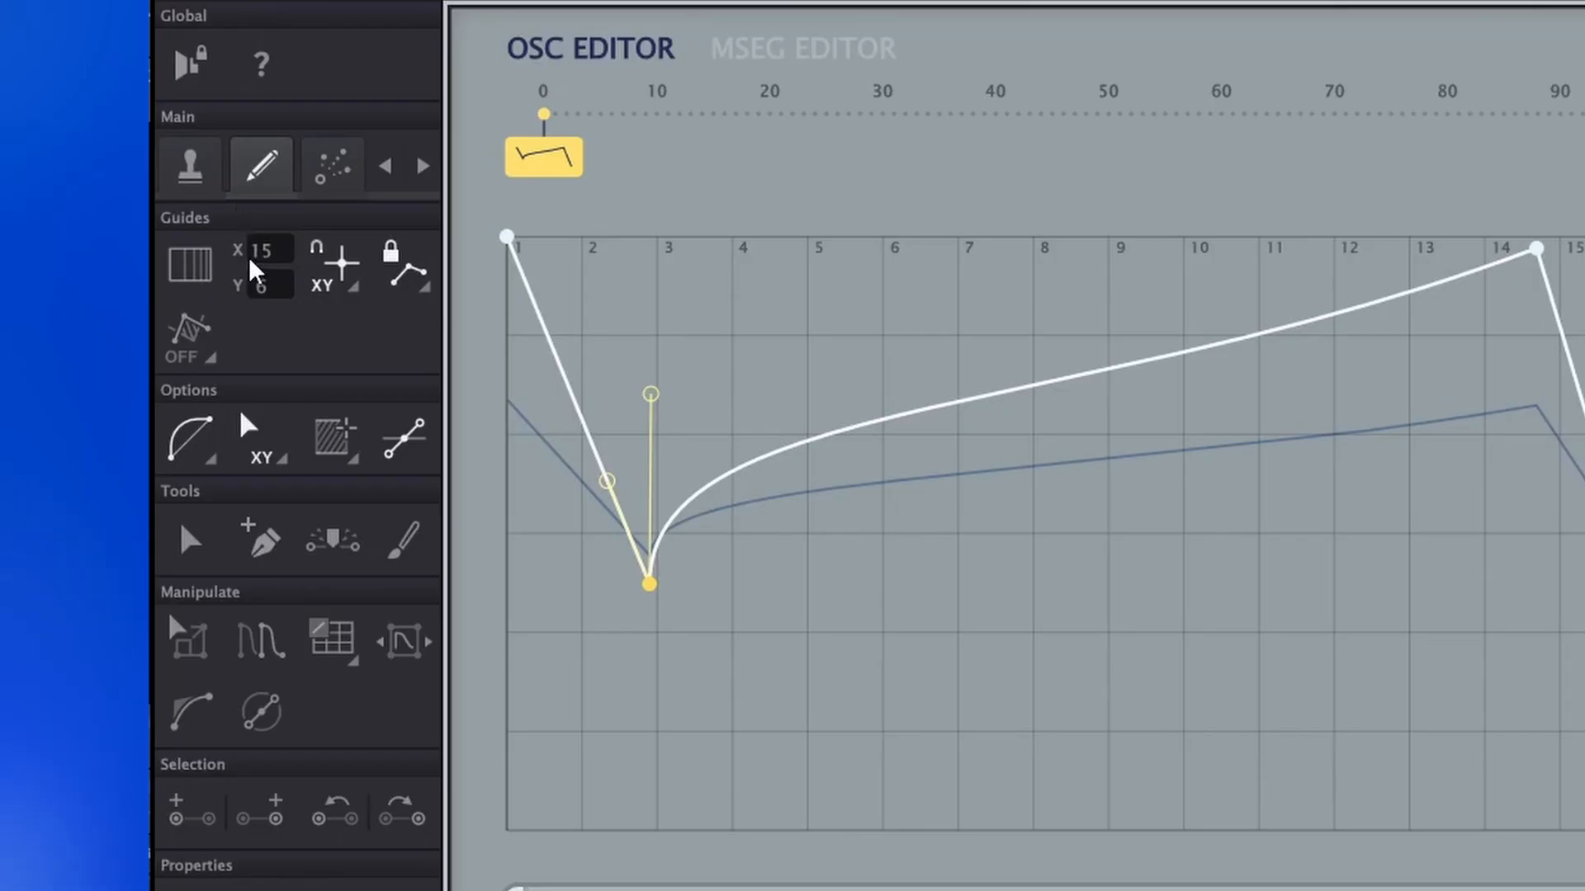
# - Set the grid's X divisions to 25 and reshape the curve by moving its low point and handle
pyautogui.moveTo(283, 244)
pyautogui.mouseDown()
pyautogui.moveTo(273, 531)
pyautogui.moveTo(305, 171)
pyautogui.moveTo(325, 170)
pyautogui.moveTo(305, 240)
pyautogui.mouseUp()
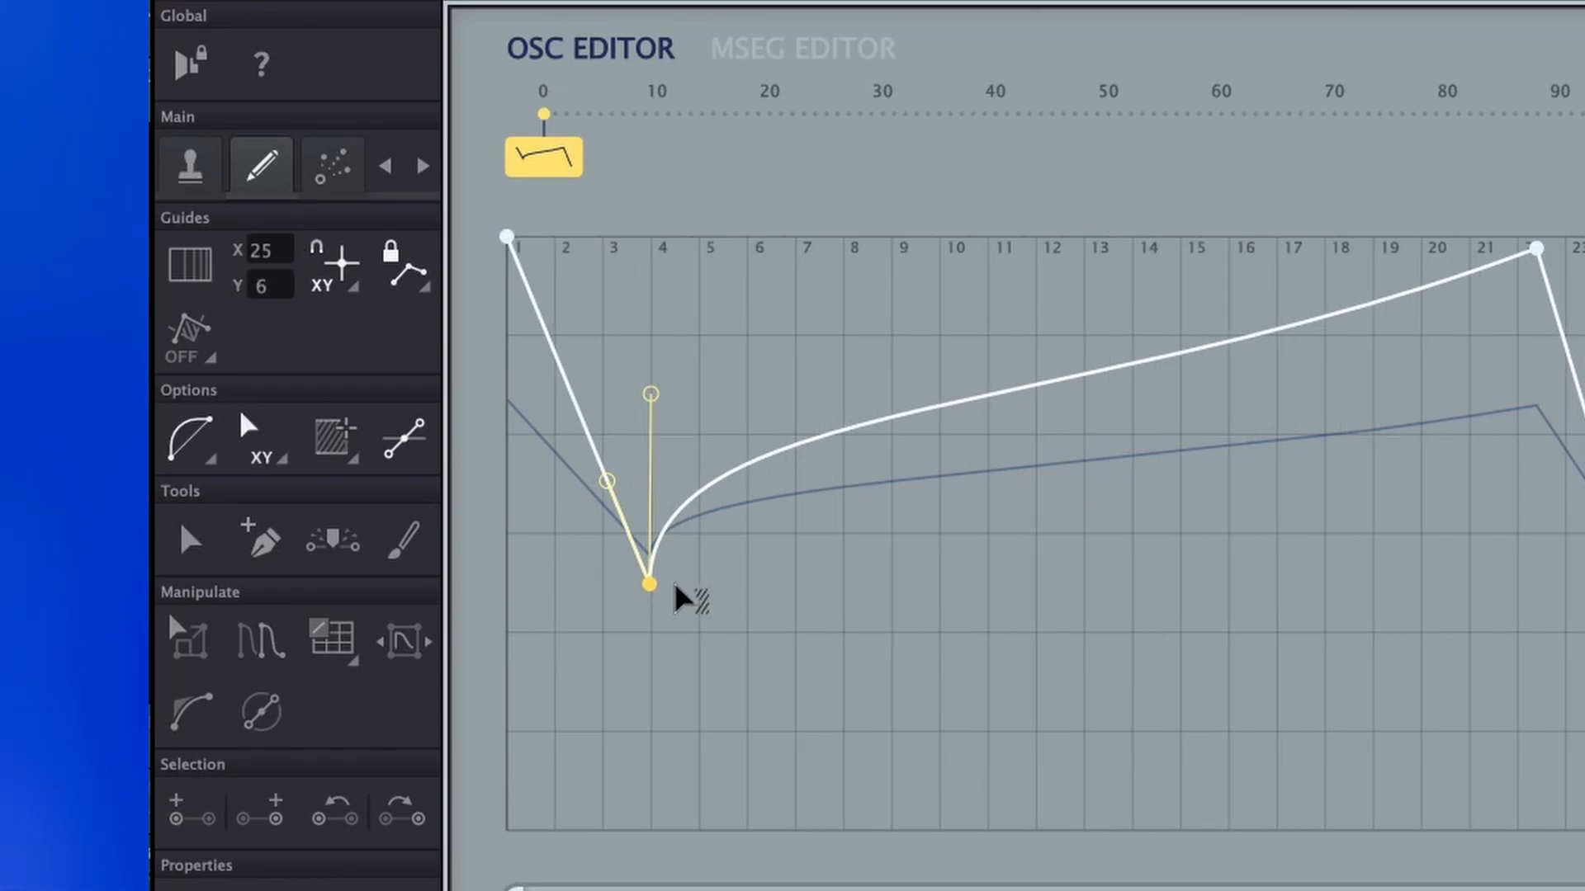
pyautogui.moveTo(651, 585); pyautogui.dragTo(685, 631)
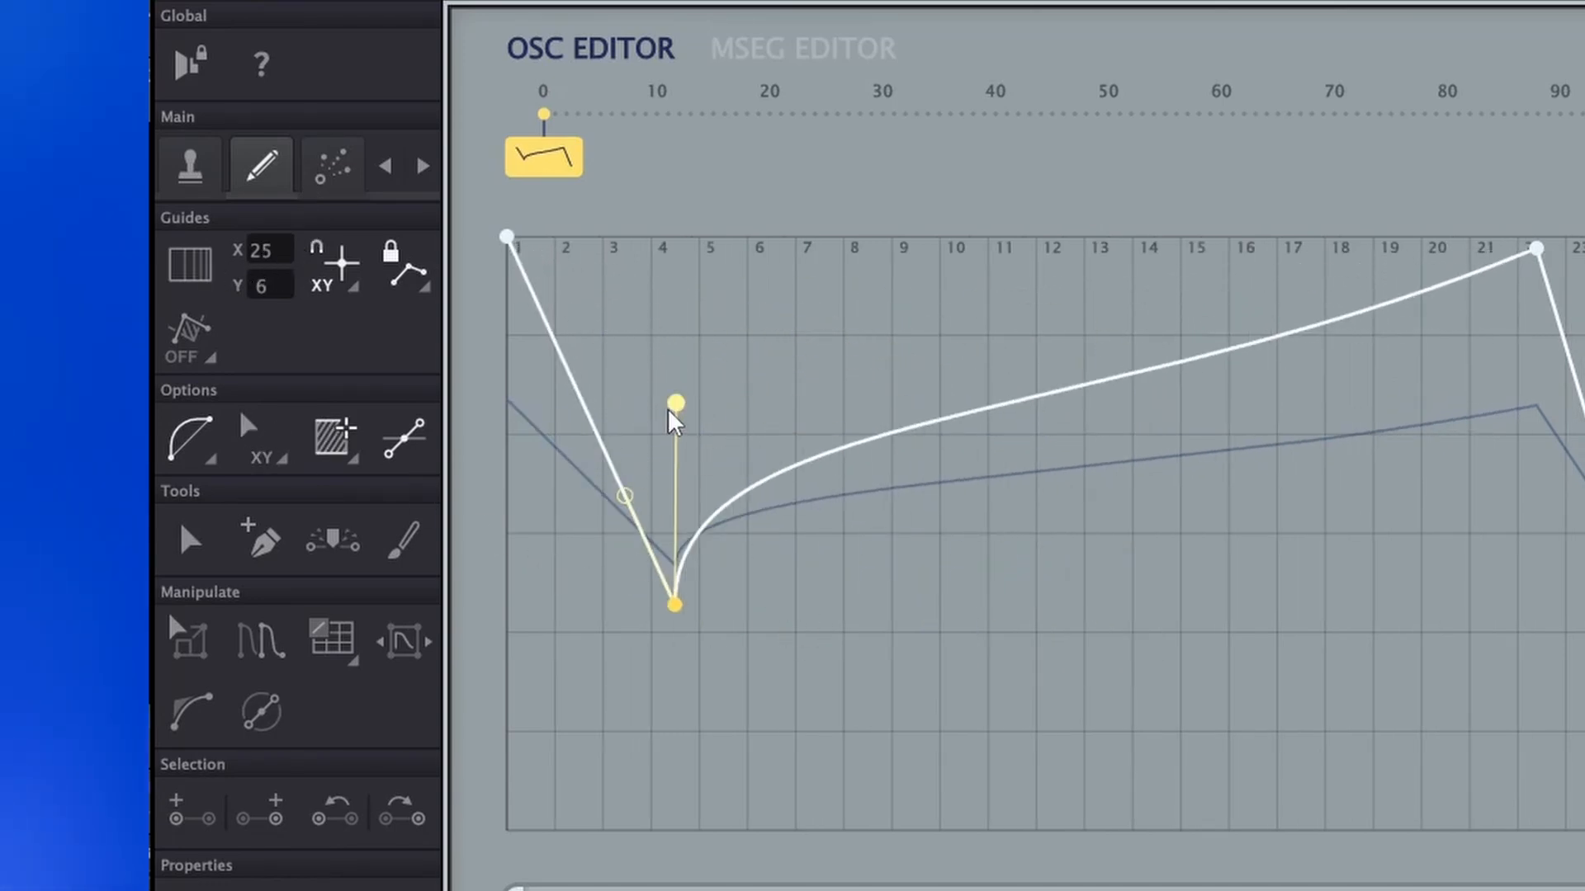
pyautogui.moveTo(687, 408); pyautogui.dragTo(1109, 632)
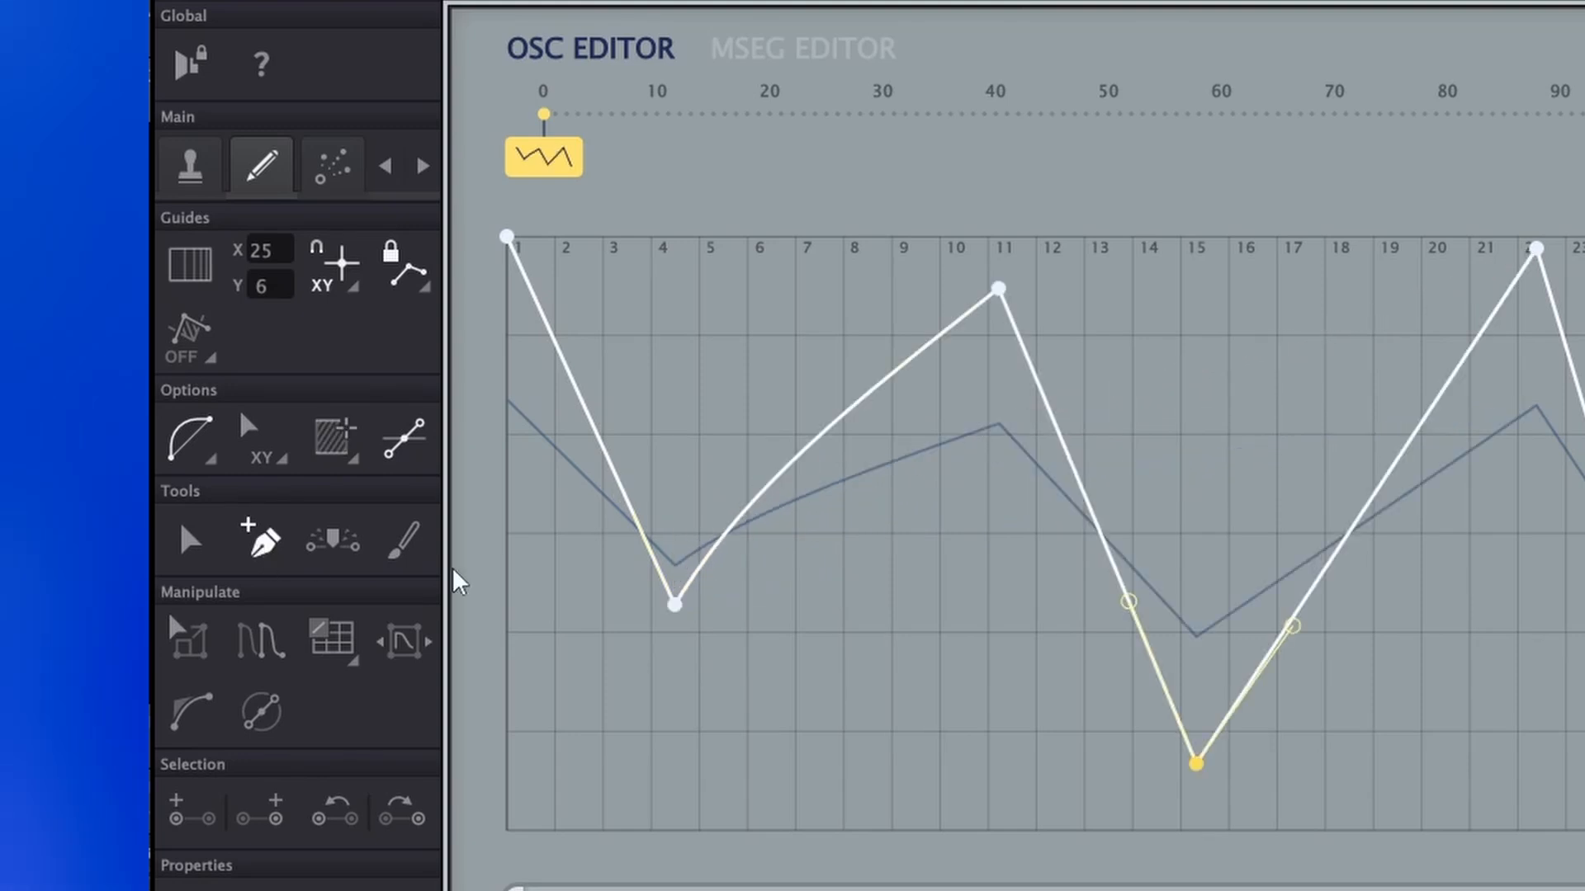
# - Add more alternating peaks and valleys between the existing points of the curve with the Pen tool
pyautogui.click(747, 282)
pyautogui.click(982, 538)
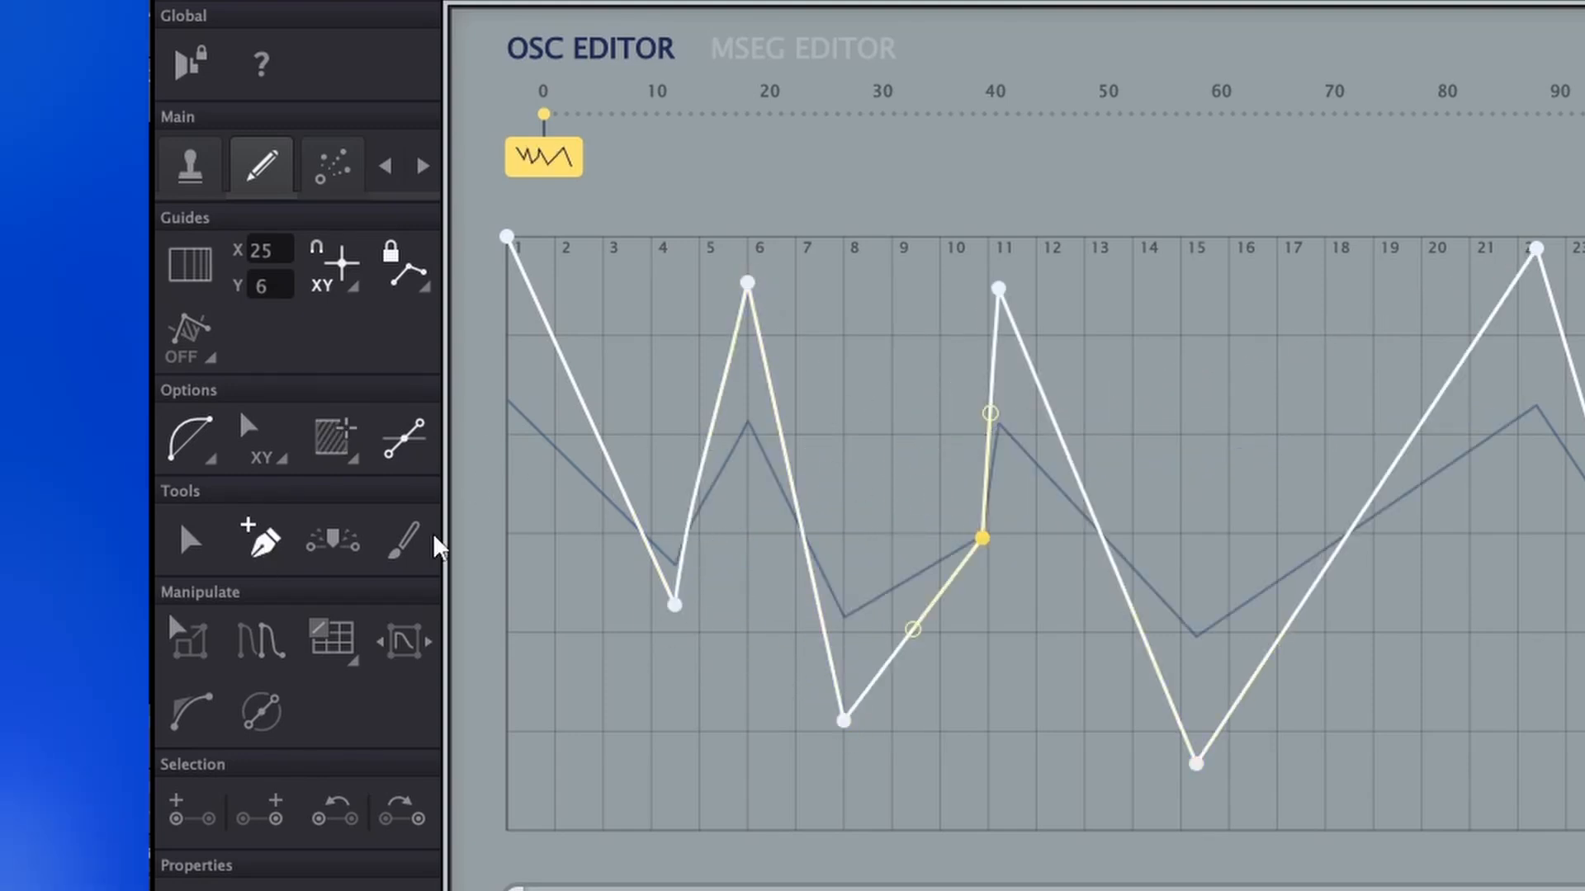
# - Raise the low point at grid column 15 with the point-shifting tool
pyautogui.click(334, 545)
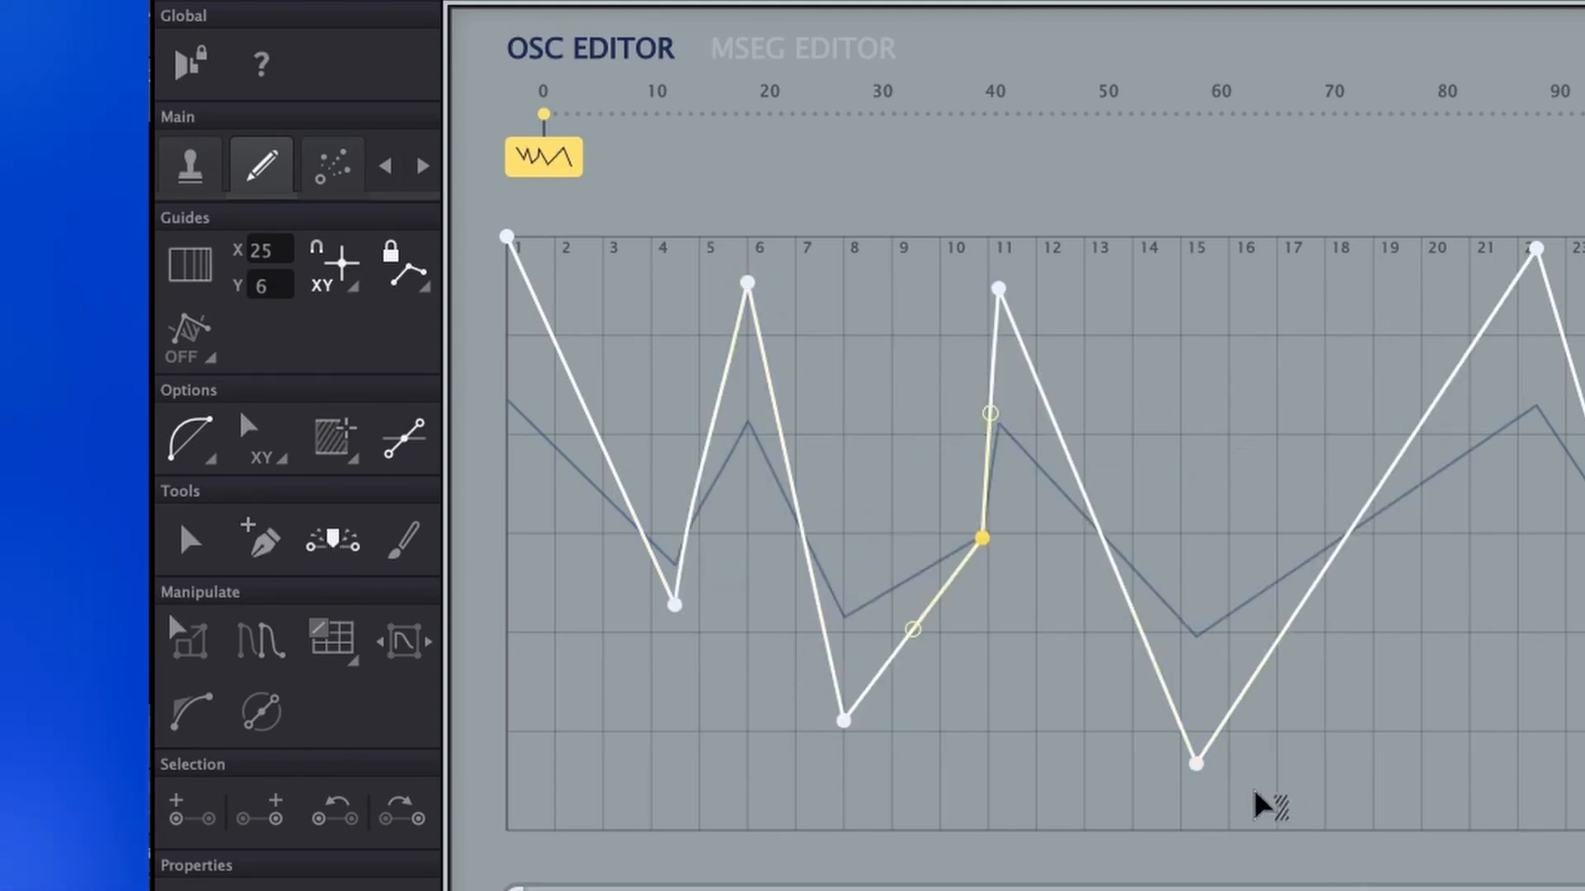
pyautogui.scroll(-9, 1211, 772)
pyautogui.moveTo(1196, 767); pyautogui.dragTo(1196, 430)
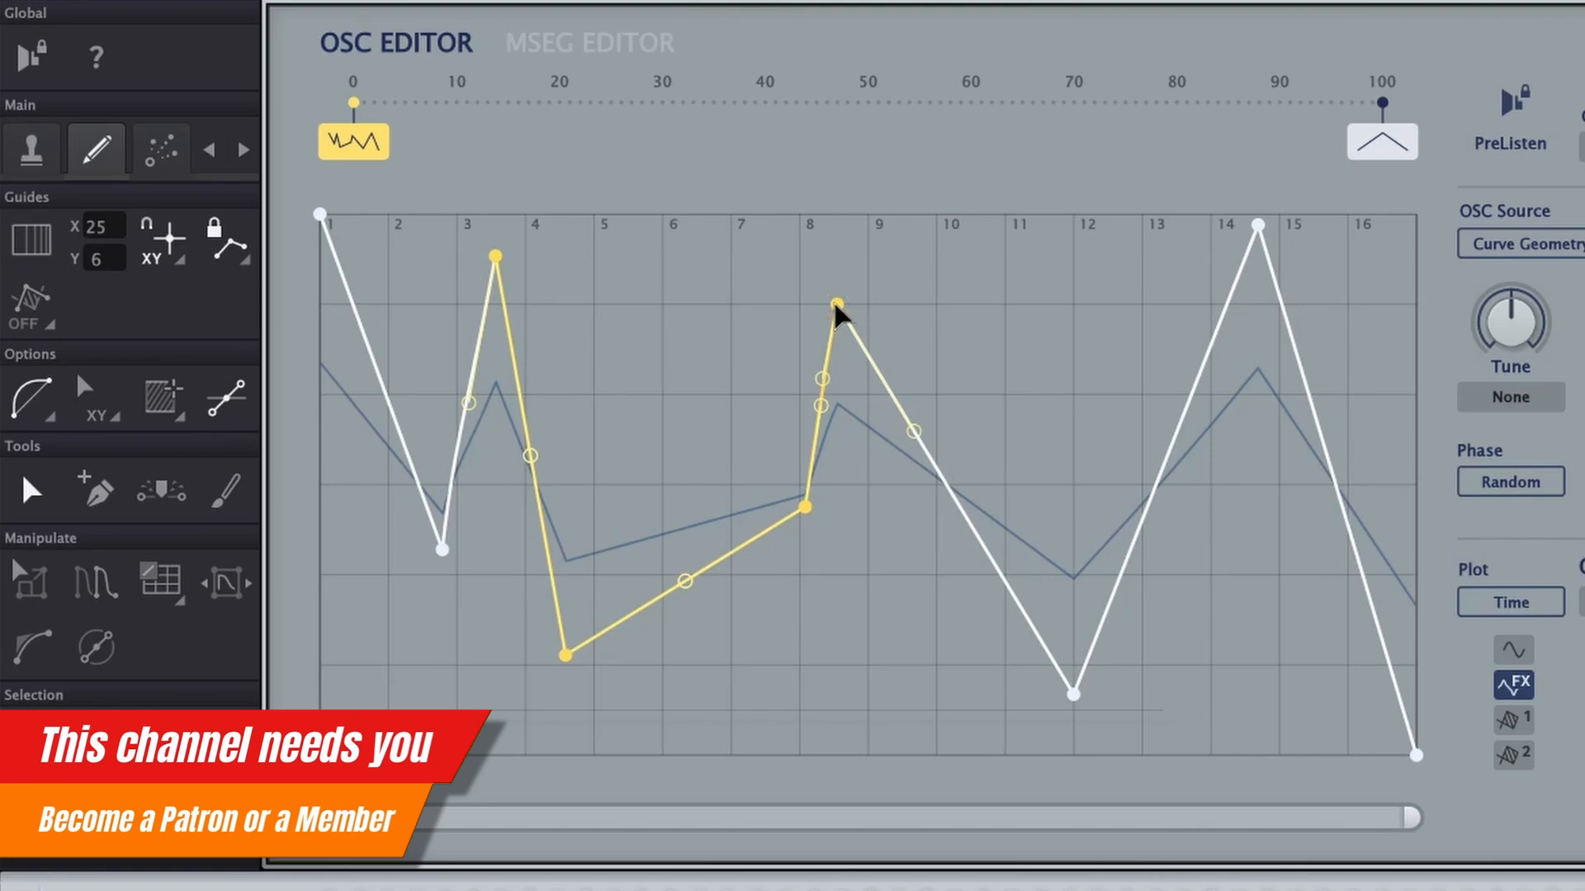
# - Repeat, shift and rescale the selected run of points in the first curve with the manipulation tools
pyautogui.moveTo(836, 305); pyautogui.dragTo(1071, 376)
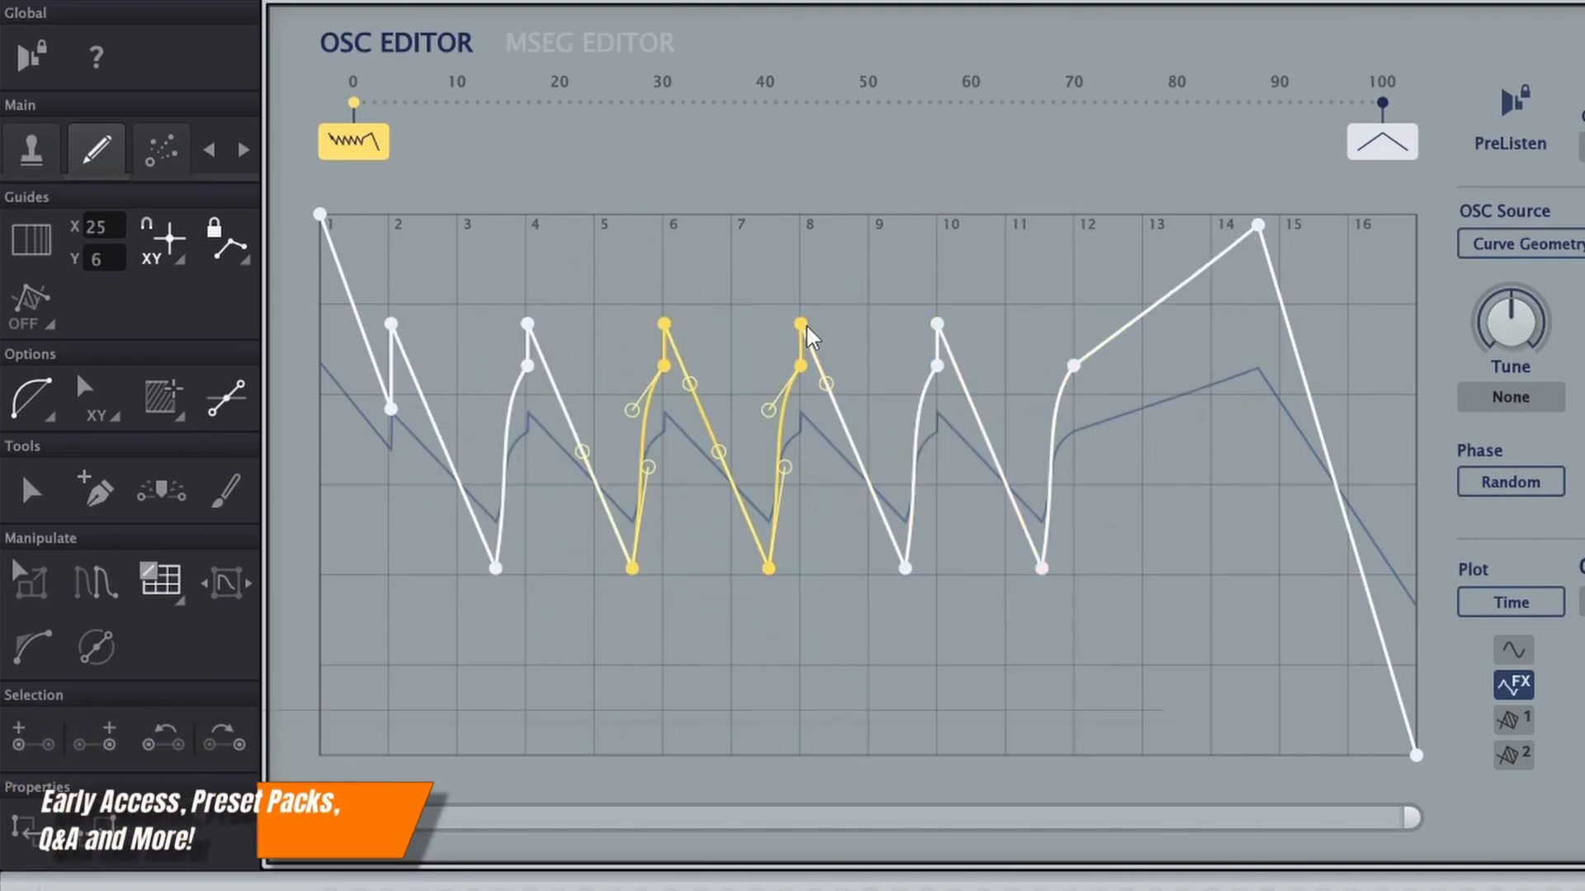
pyautogui.moveTo(807, 330); pyautogui.dragTo(955, 506)
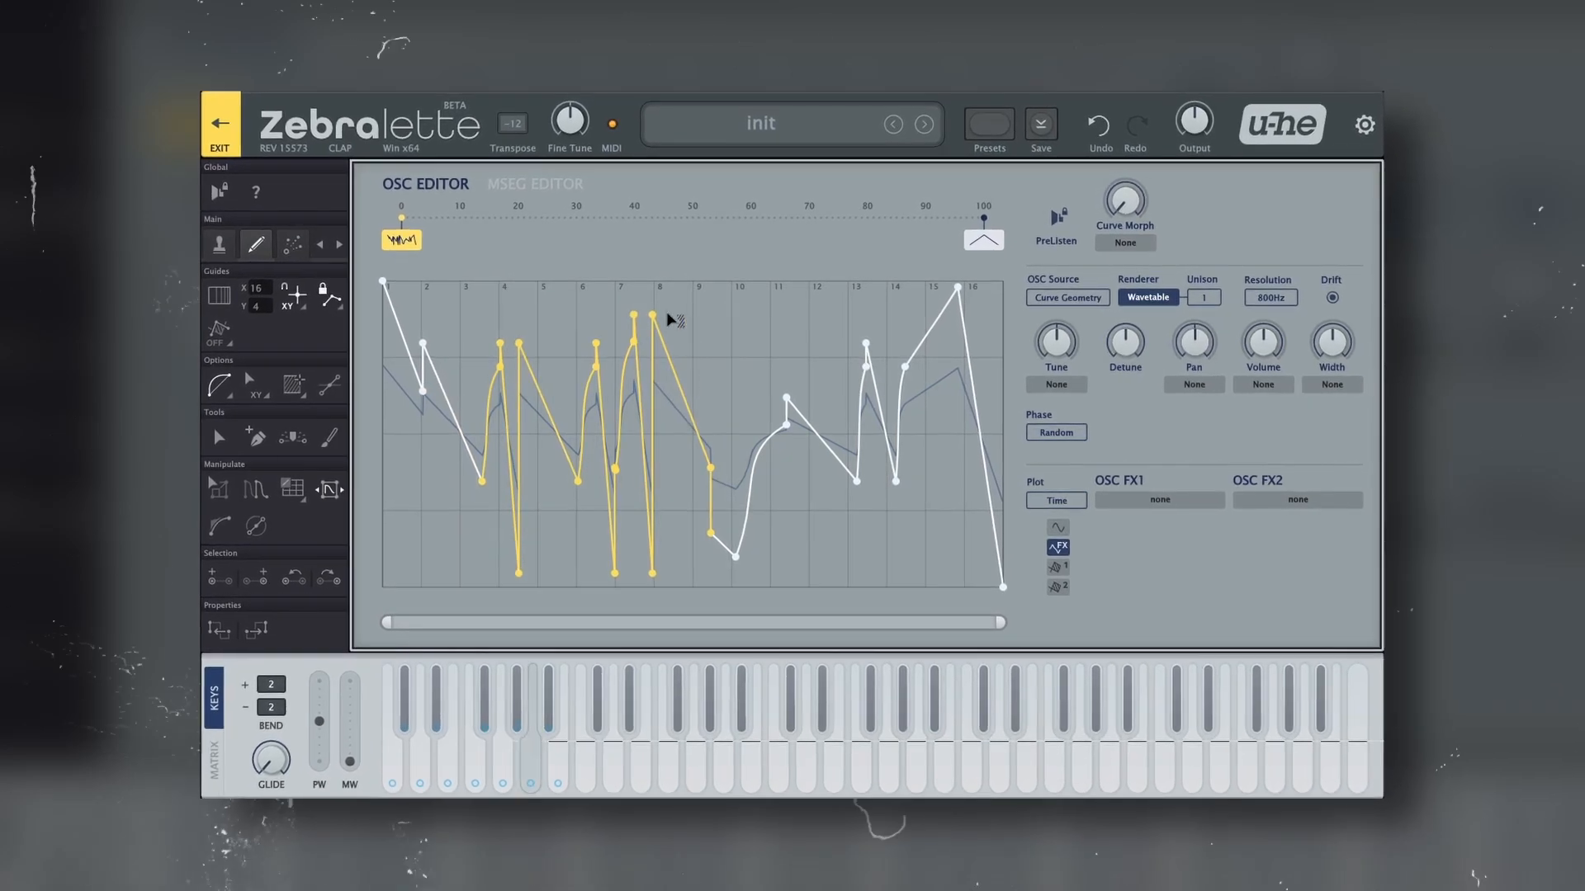
pyautogui.moveTo(654, 314); pyautogui.dragTo(813, 315)
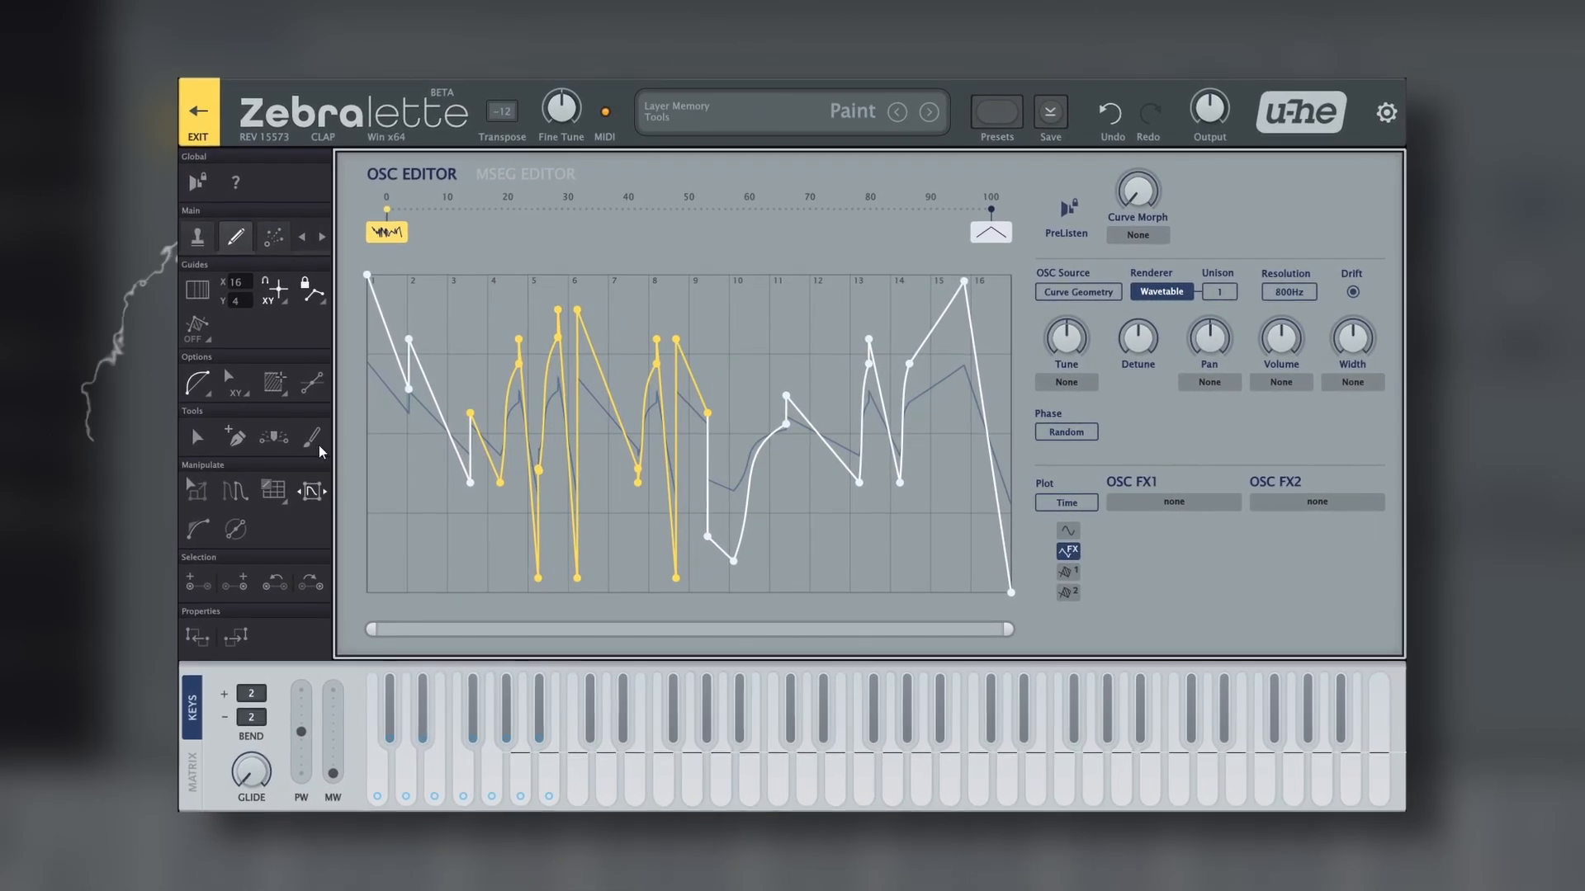
pyautogui.click(277, 490)
pyautogui.moveTo(591, 332); pyautogui.dragTo(593, 394)
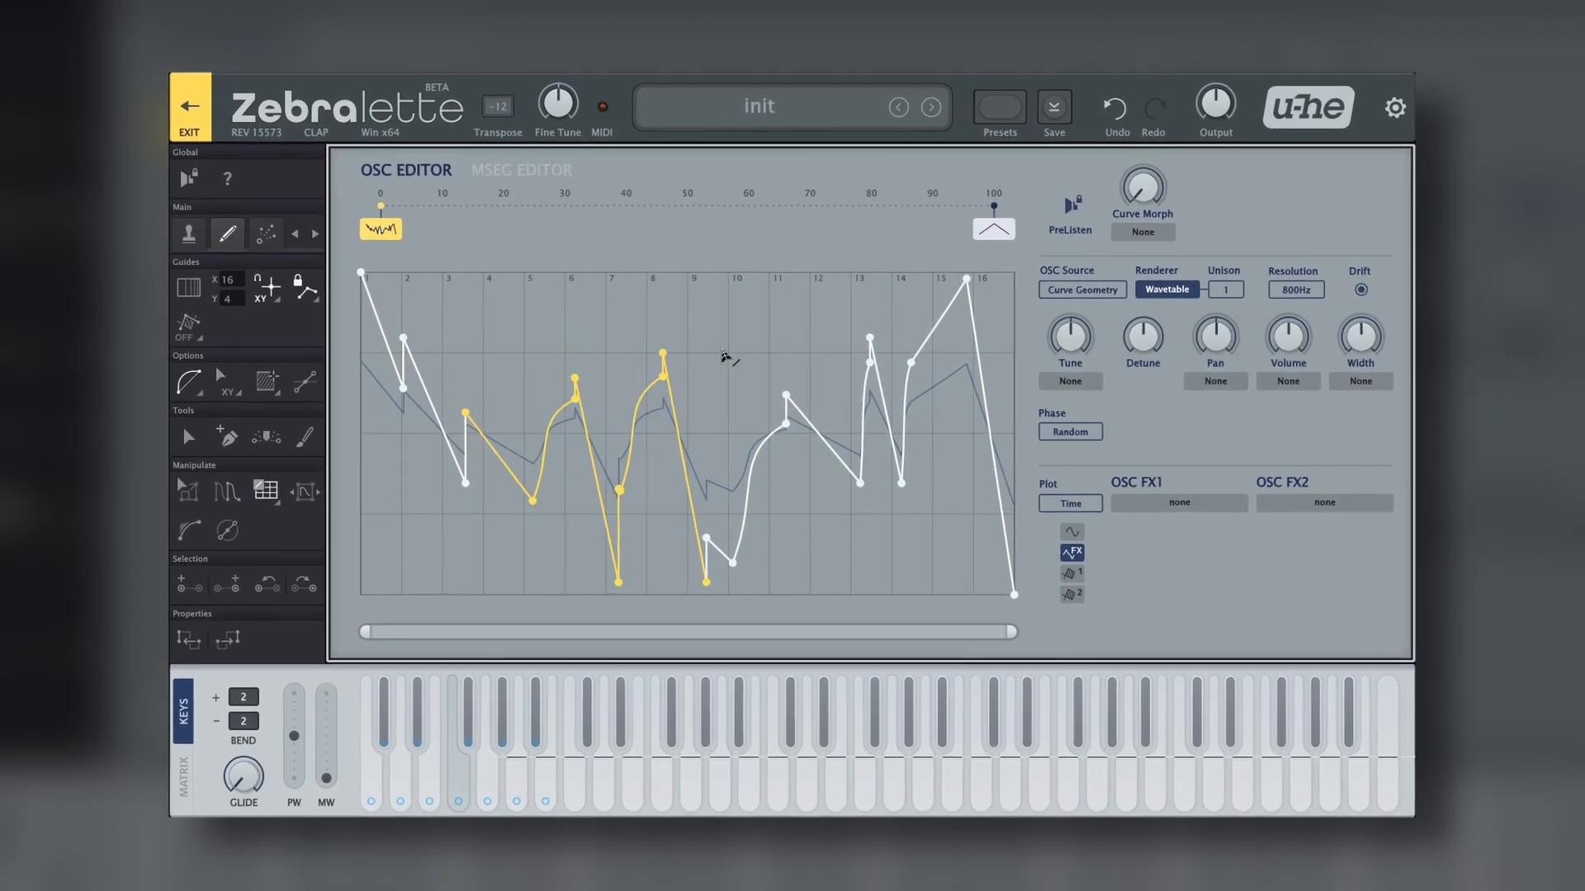
pyautogui.moveTo(726, 352)
pyautogui.mouseDown()
pyautogui.moveTo(718, 298)
pyautogui.moveTo(506, 294)
pyautogui.mouseUp()
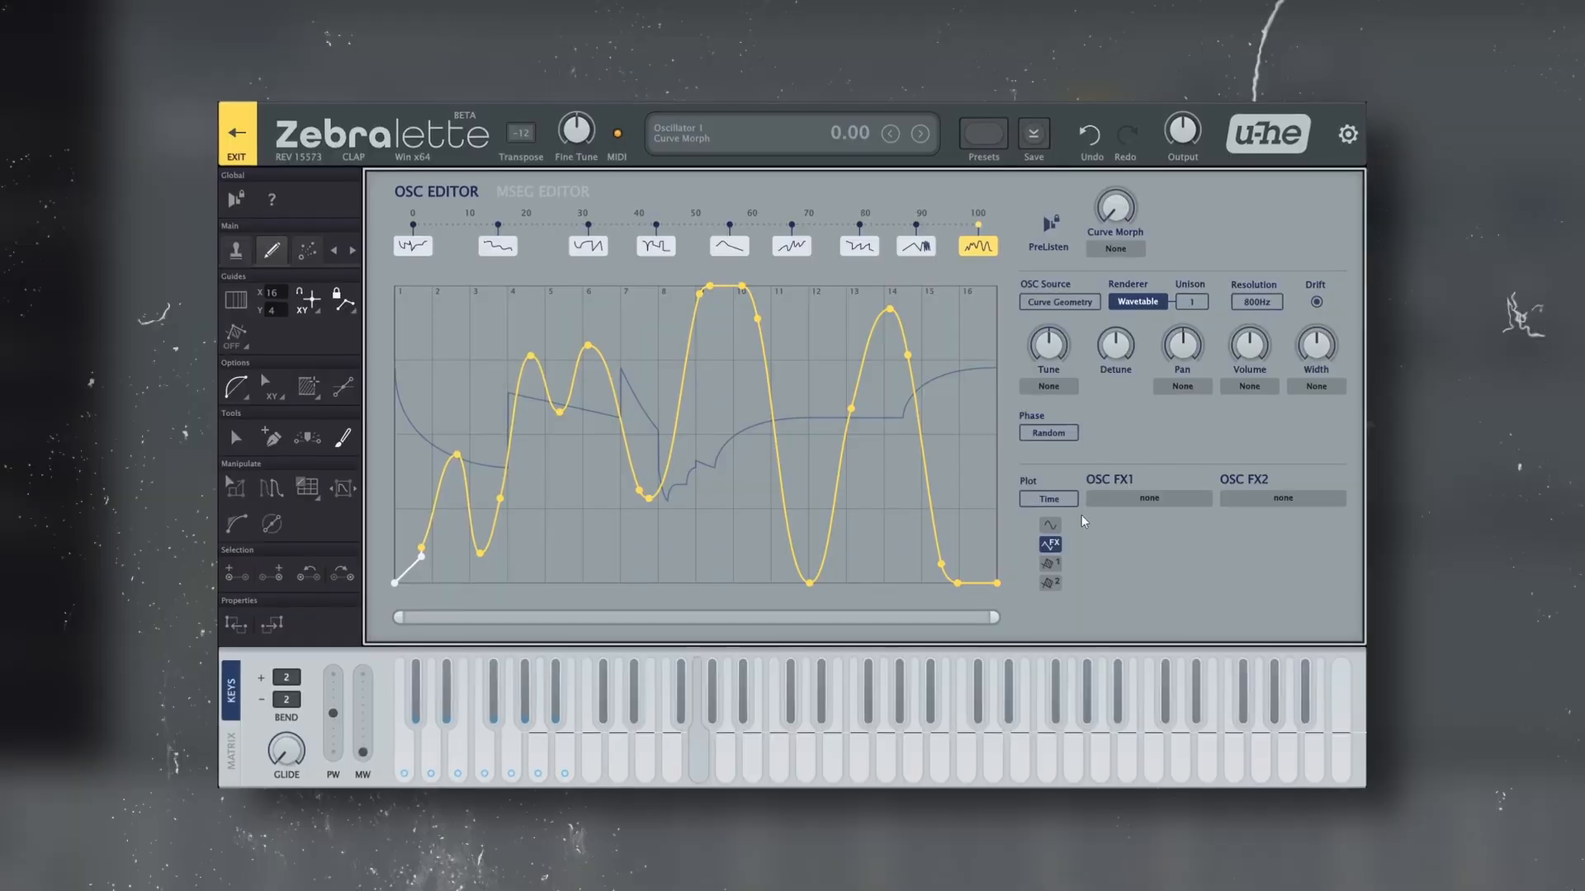
# - Set the oscillator source to Curve Spectrum and sweep the Curve Morph amount
pyautogui.moveTo(1137, 355)
pyautogui.mouseDown()
pyautogui.moveTo(1137, 227)
pyautogui.moveTo(1125, 359)
pyautogui.mouseUp()
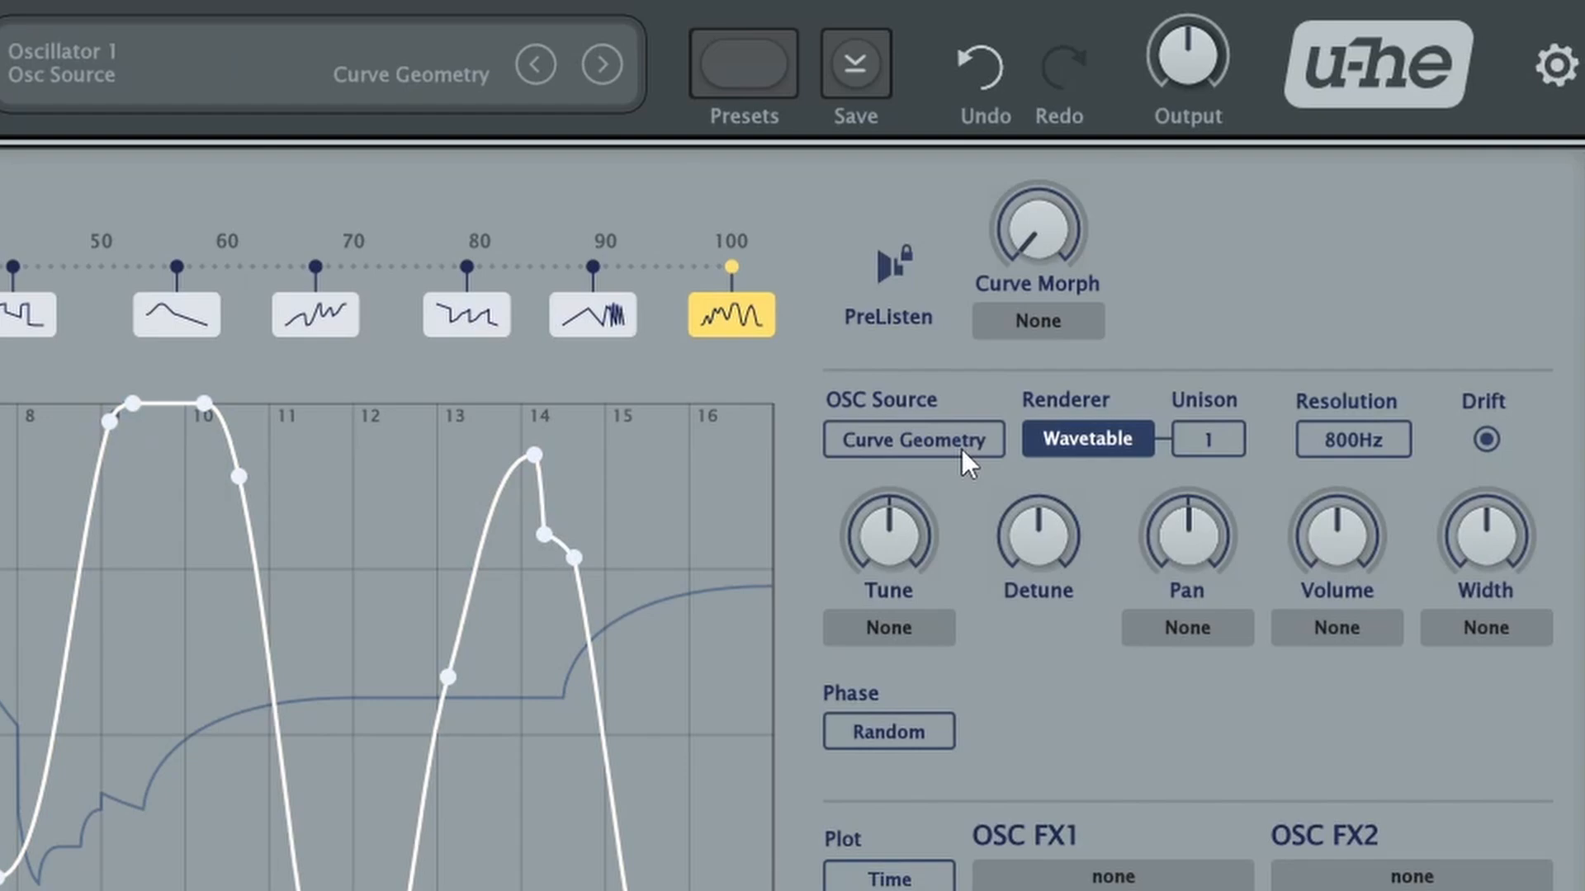
pyautogui.click(963, 449)
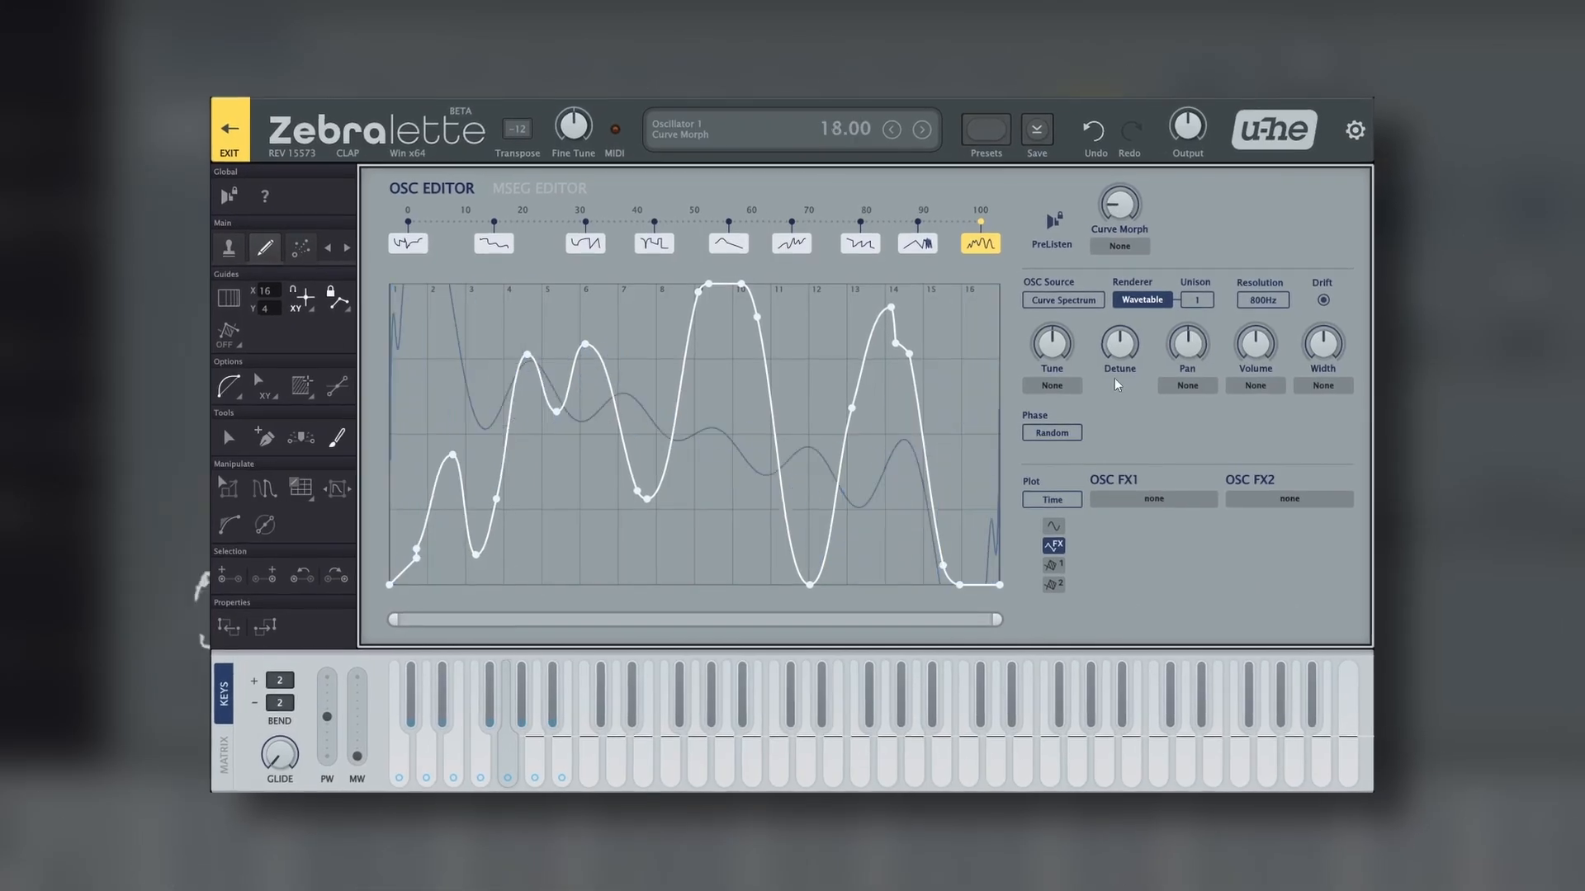
pyautogui.moveTo(1118, 385); pyautogui.dragTo(1162, 207)
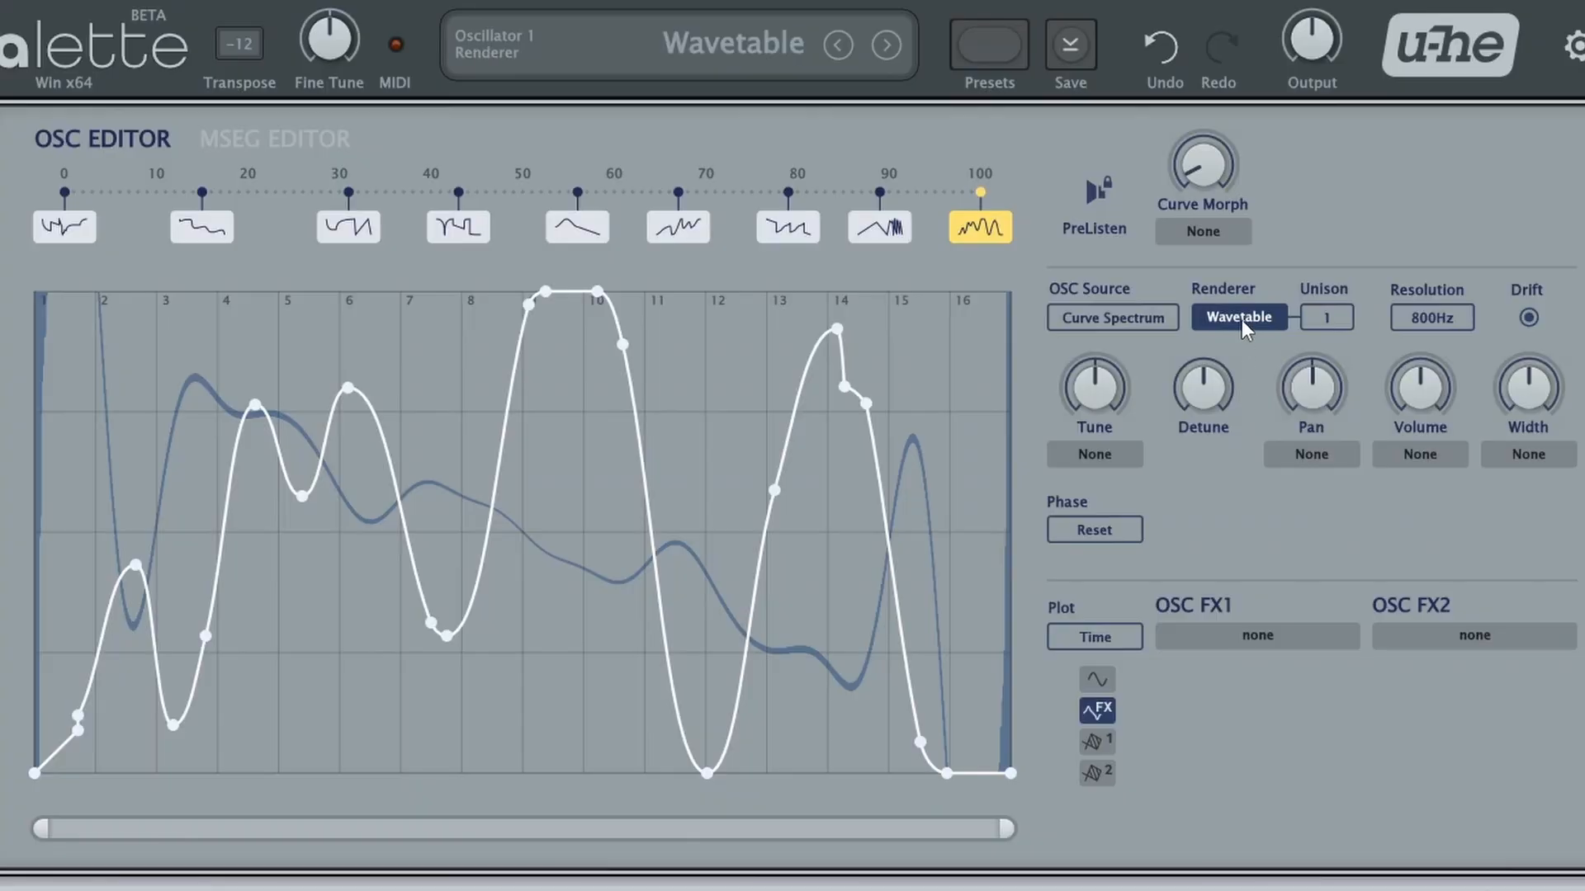
# - Switch the renderer to Additive and set its harmonics to 768
pyautogui.scroll(-1, 1241, 319)
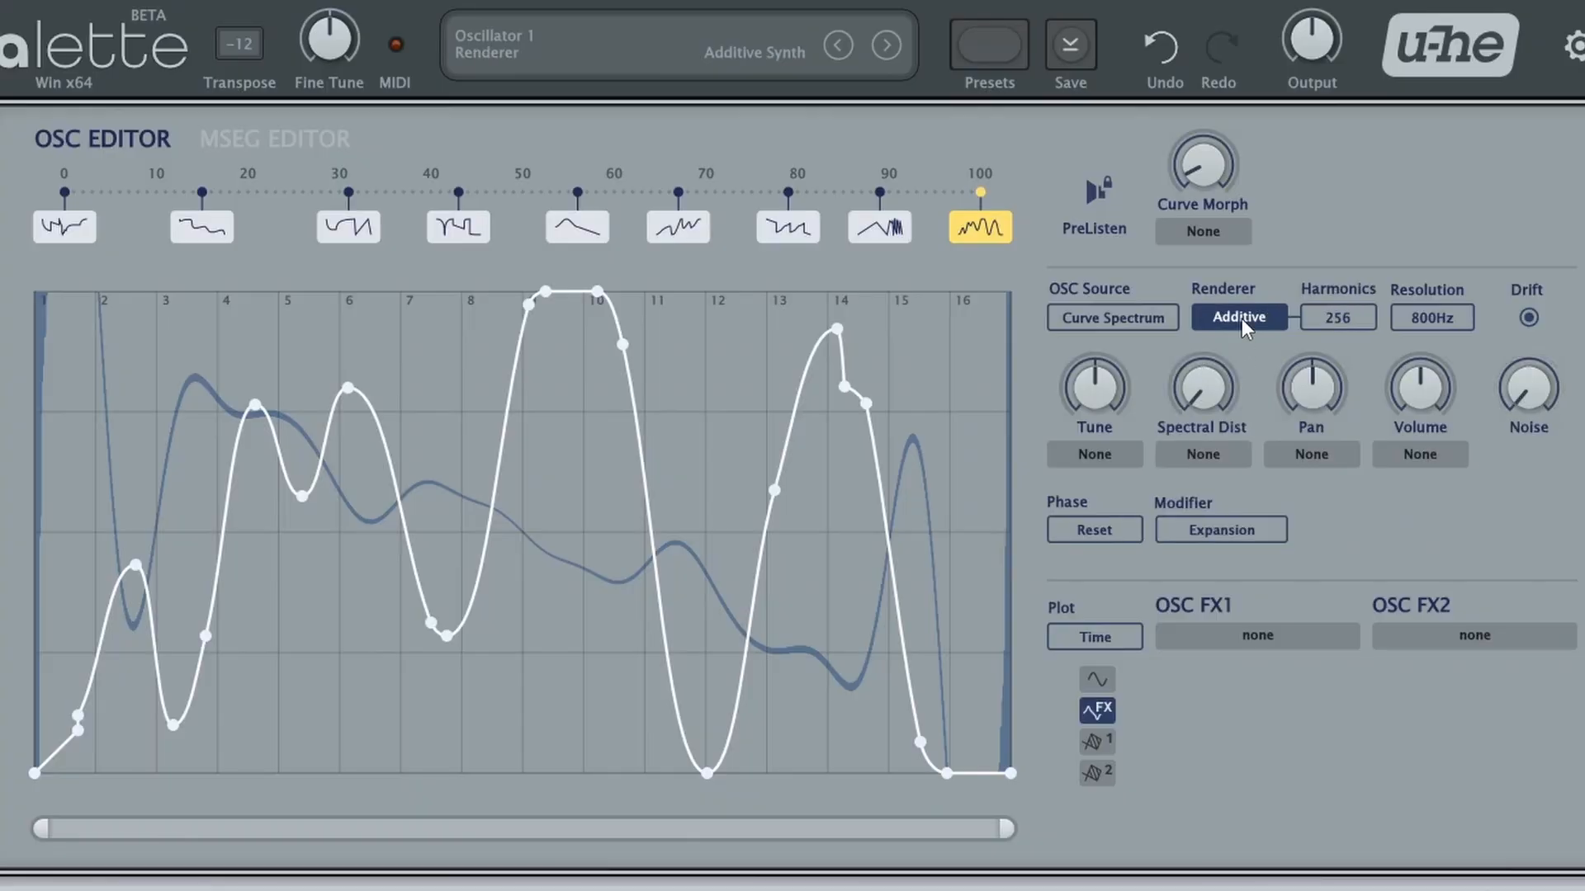
pyautogui.click(1354, 320)
pyautogui.click(1423, 611)
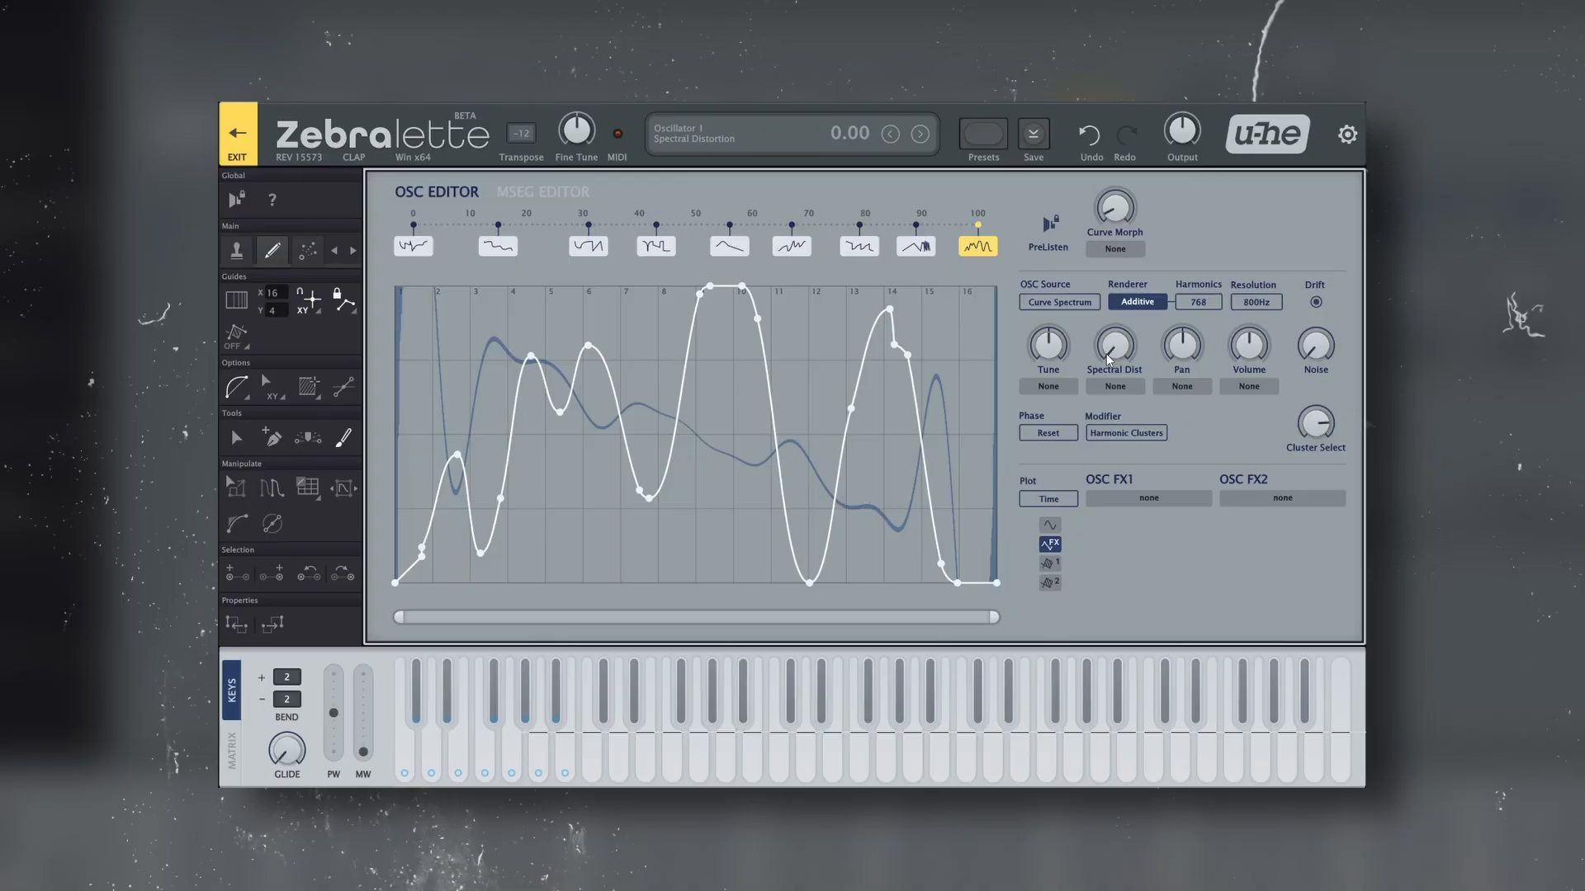
# - Turn Spectral Dist up to maximum and change the Distortion Range of the Chaos Patterns modifier
pyautogui.moveTo(1106, 354); pyautogui.dragTo(1166, 33)
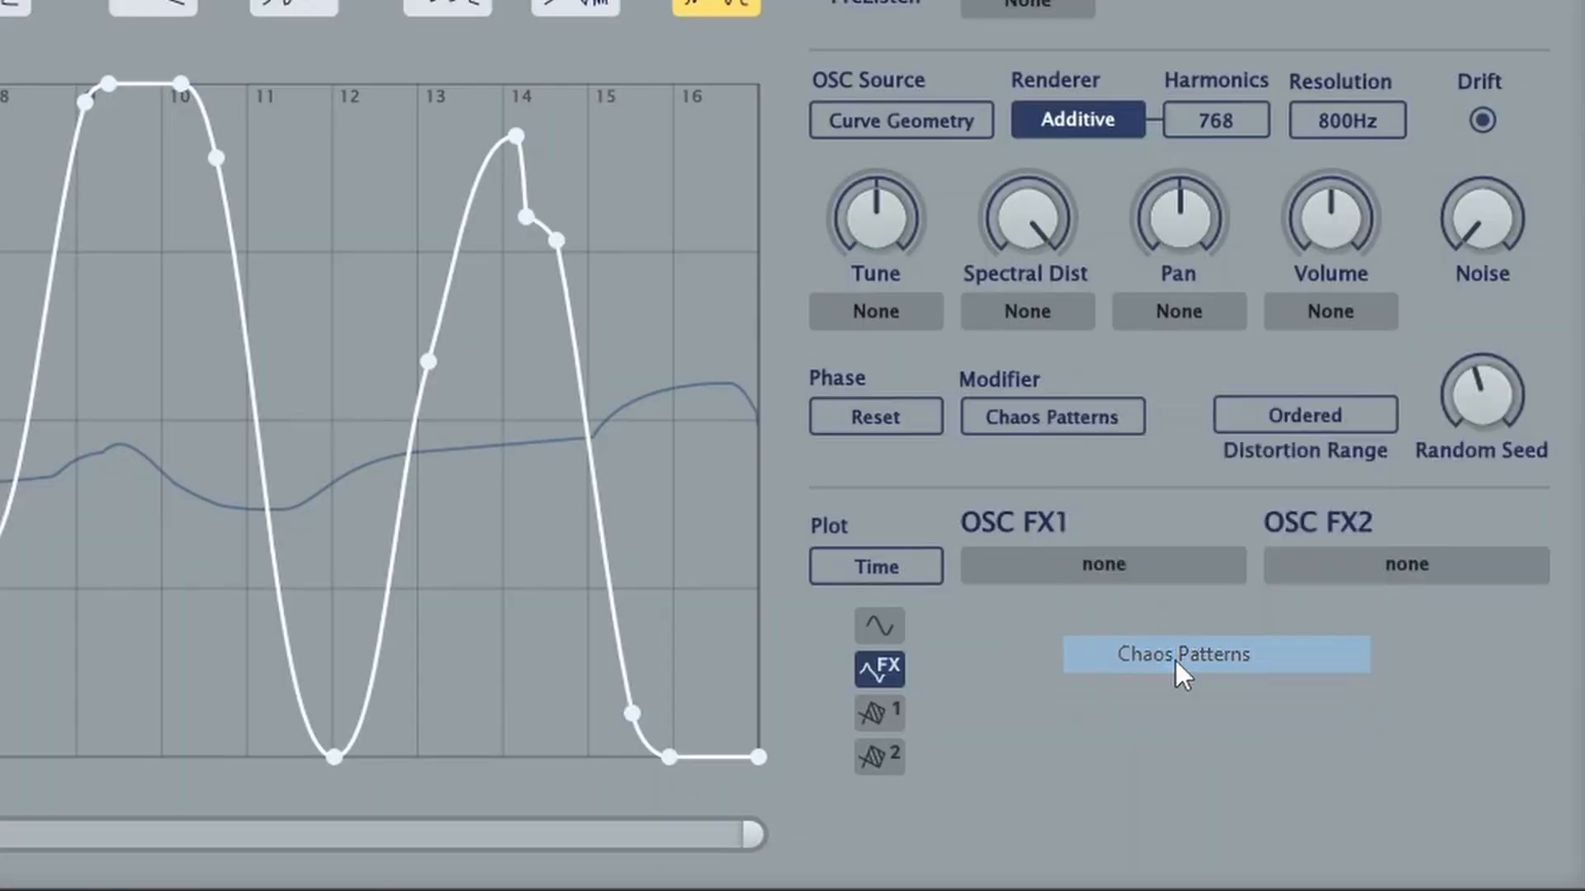
pyautogui.click(1321, 418)
pyautogui.click(1338, 444)
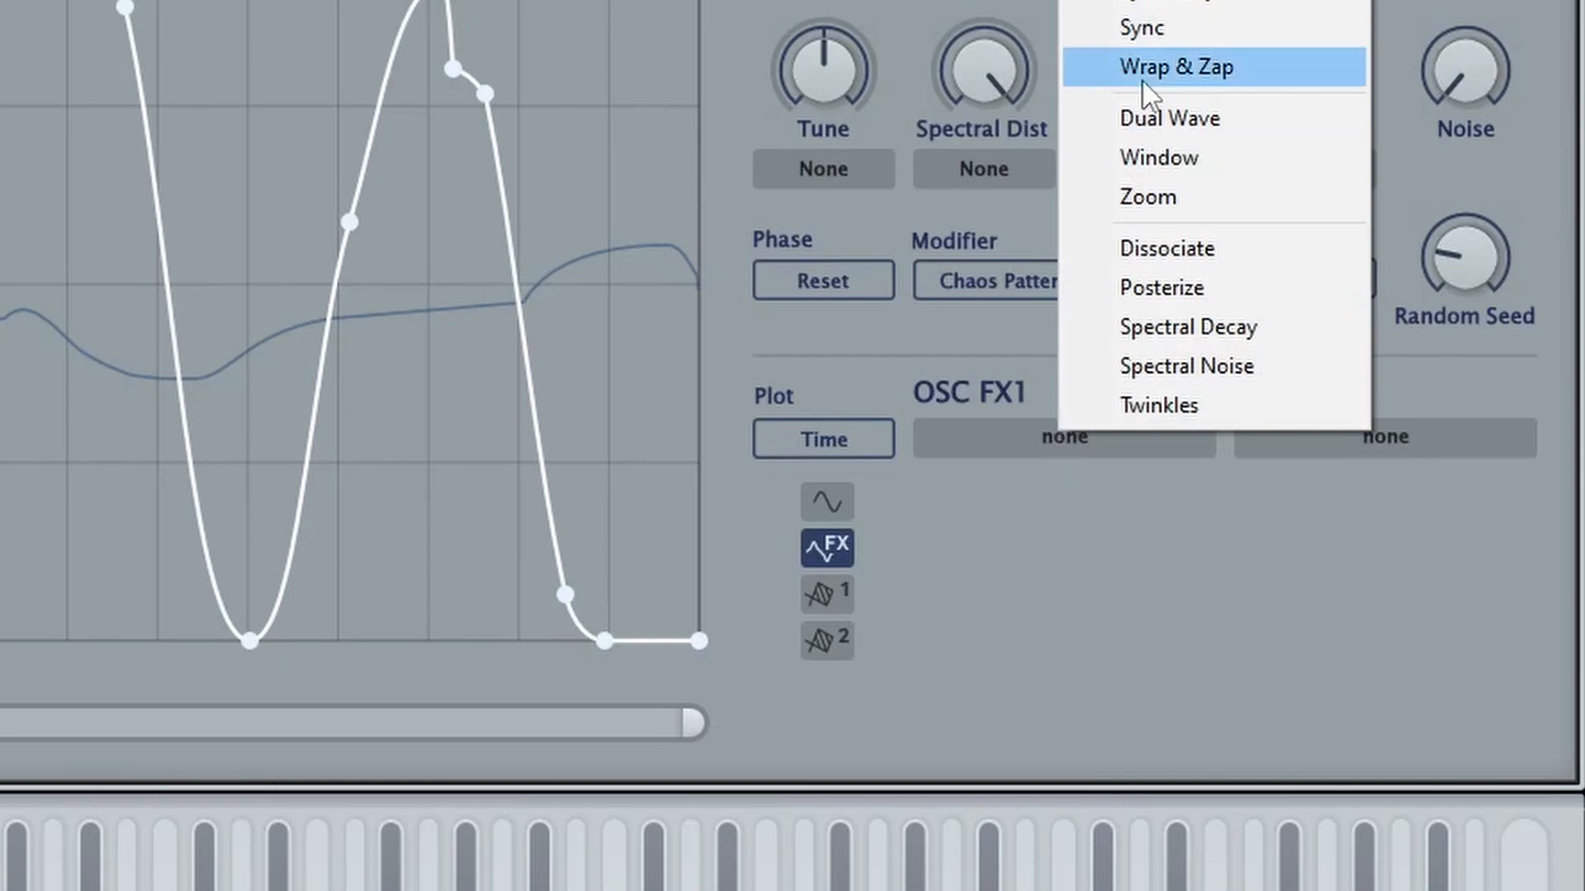
# - Load Map-o-Matic as the first oscillator effect and adjust its Morph amount
pyautogui.click(1053, 79)
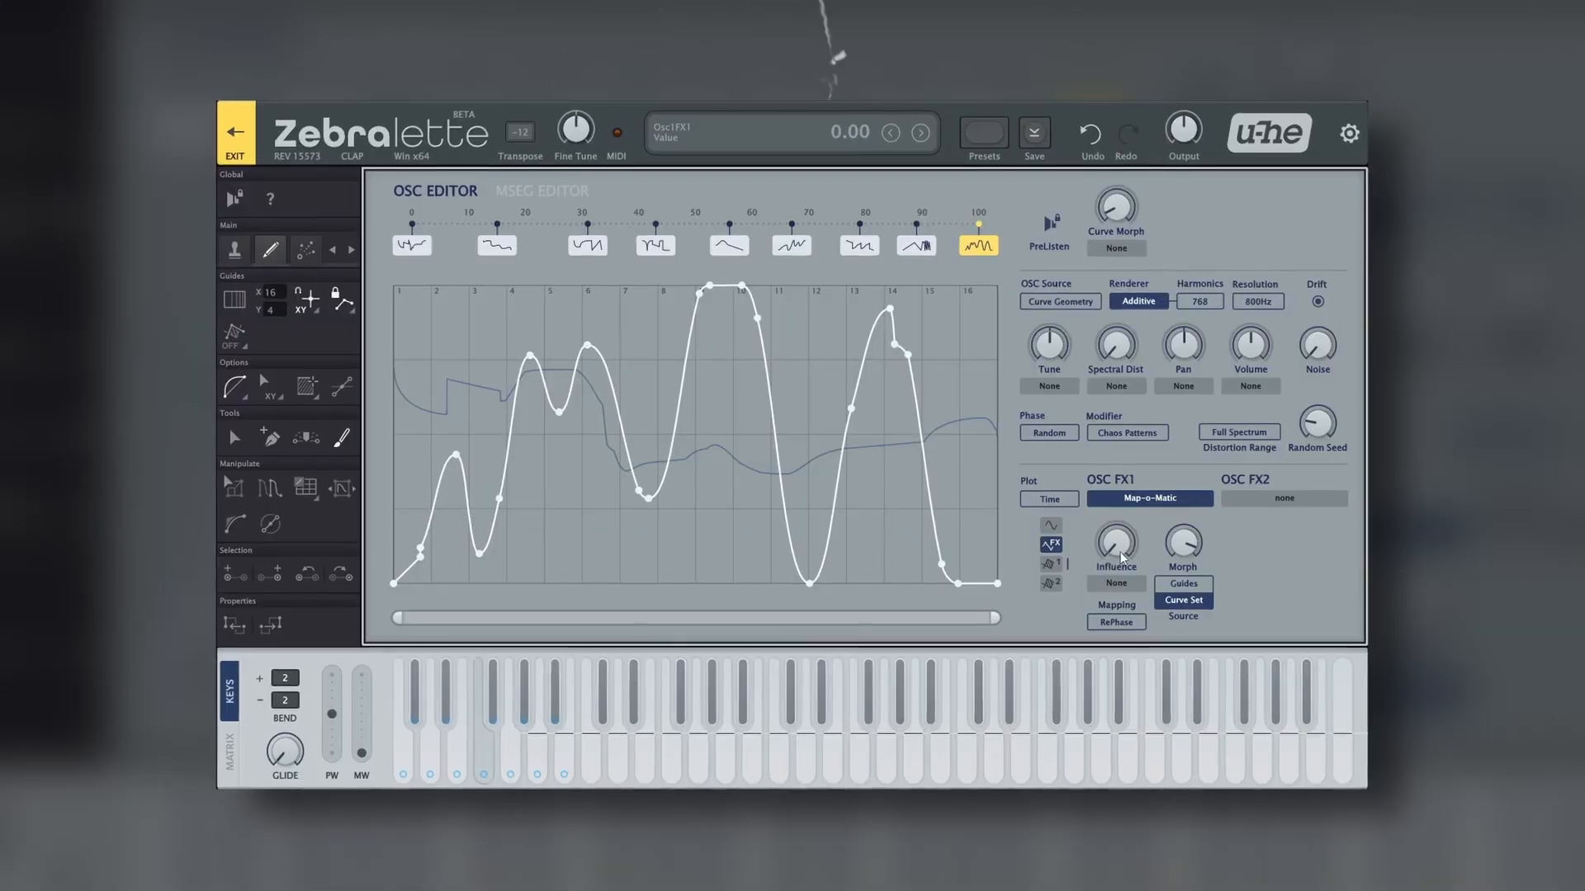
pyautogui.moveTo(1183, 545); pyautogui.dragTo(1207, 566)
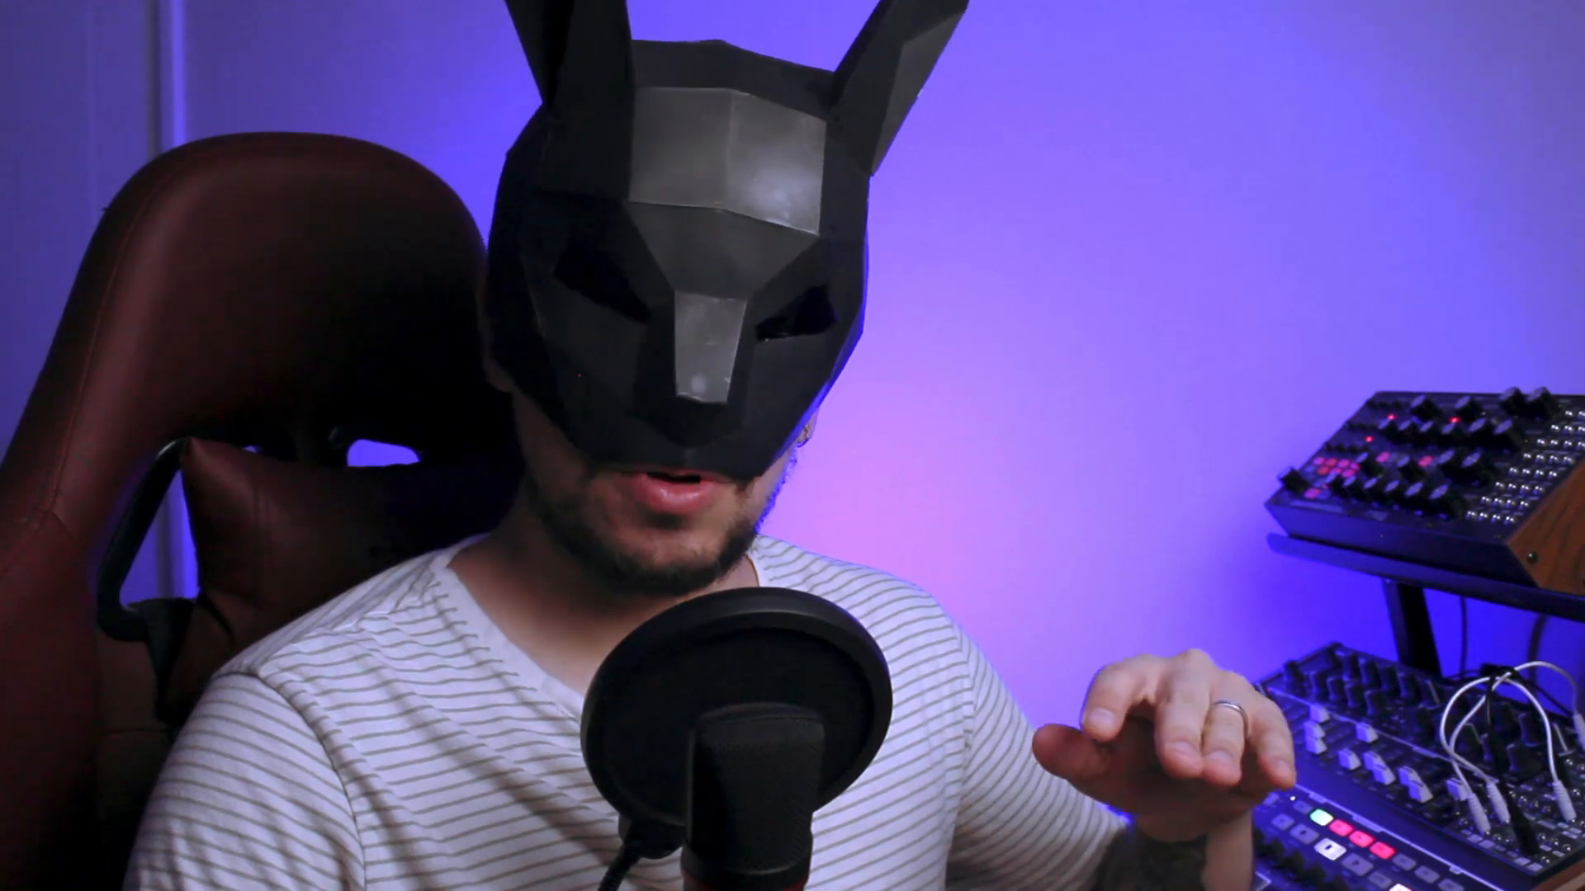
# - Increase the Depth of the Twinkles effect in the first oscillator effect slot
pyautogui.moveTo(1179, 294); pyautogui.dragTo(1179, 288)
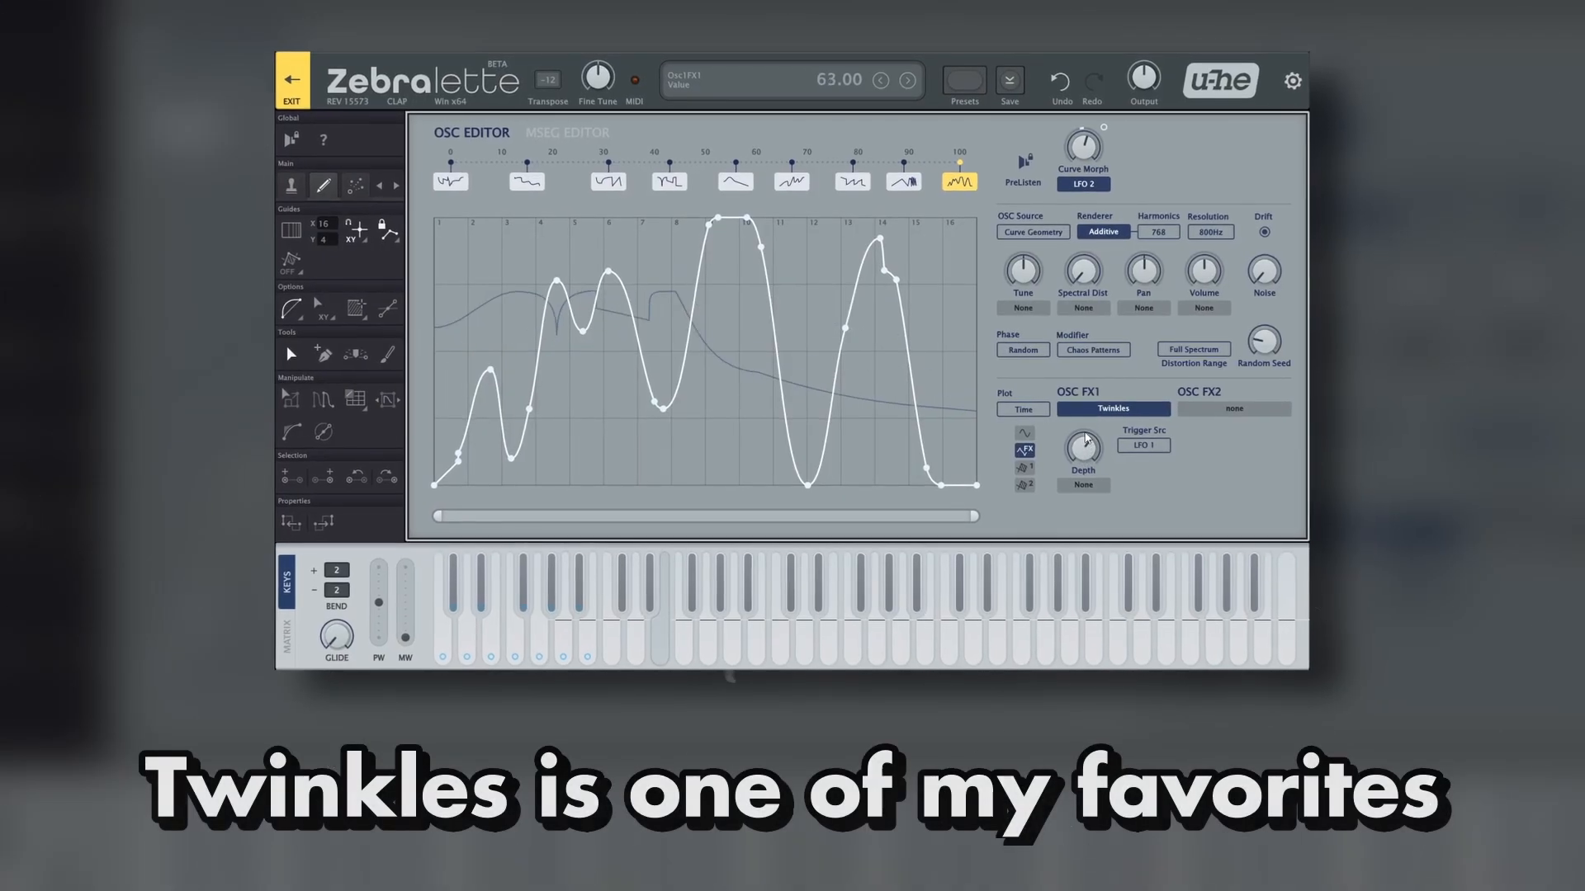
pyautogui.moveTo(1086, 440); pyautogui.dragTo(1087, 416)
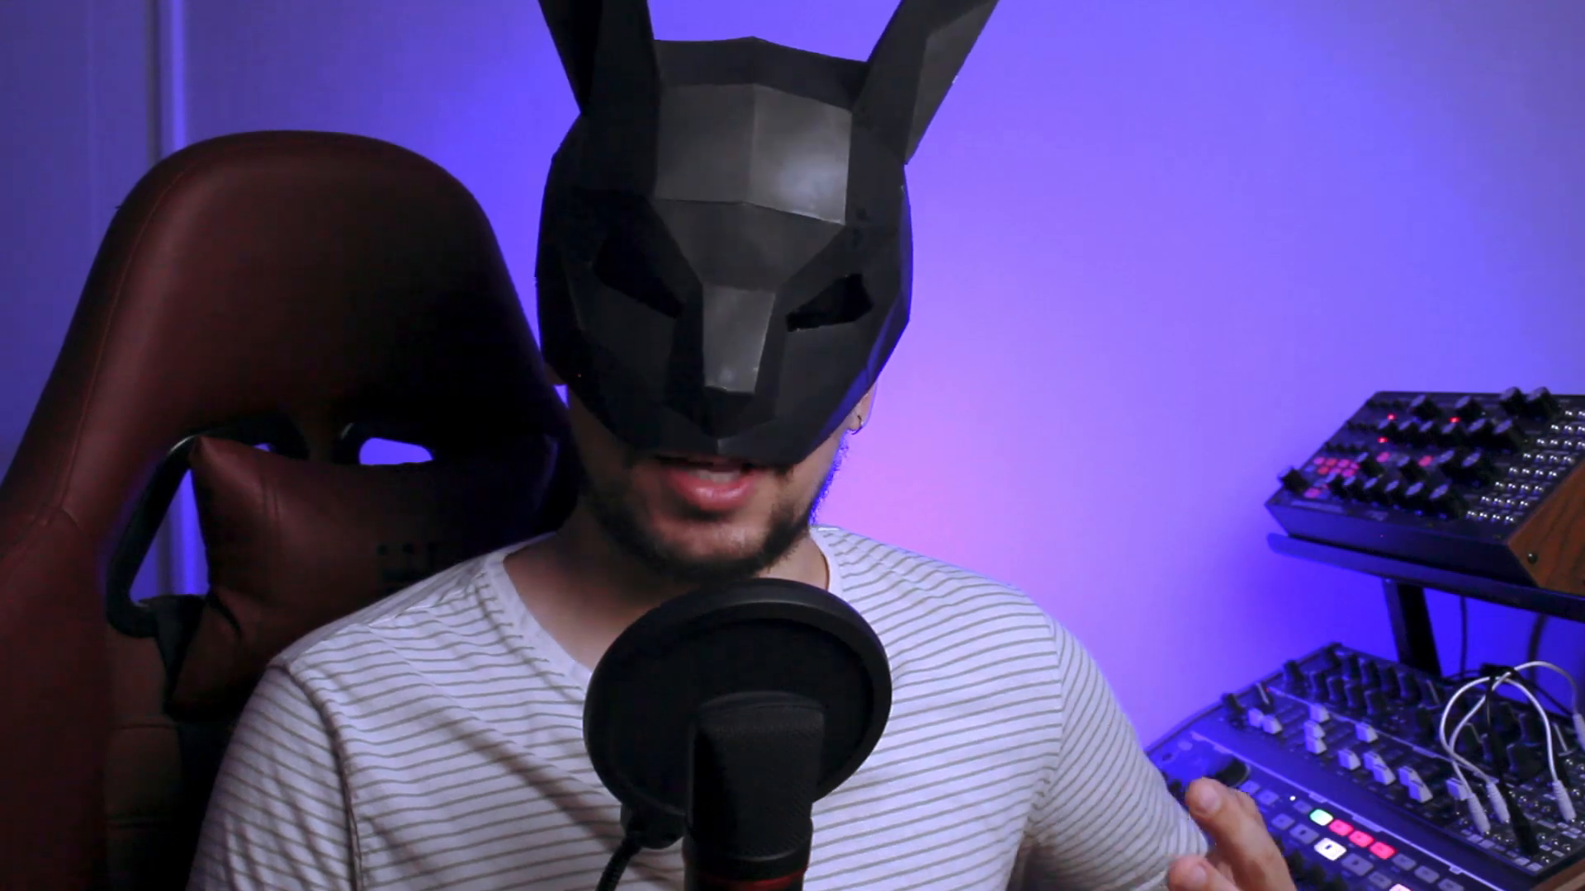
# - Export the drawn curve as a WAV wavetable, switch to Vital, and load the exported file into oscillator 1 as a wavetable
pyautogui.rightClick(641, 376)
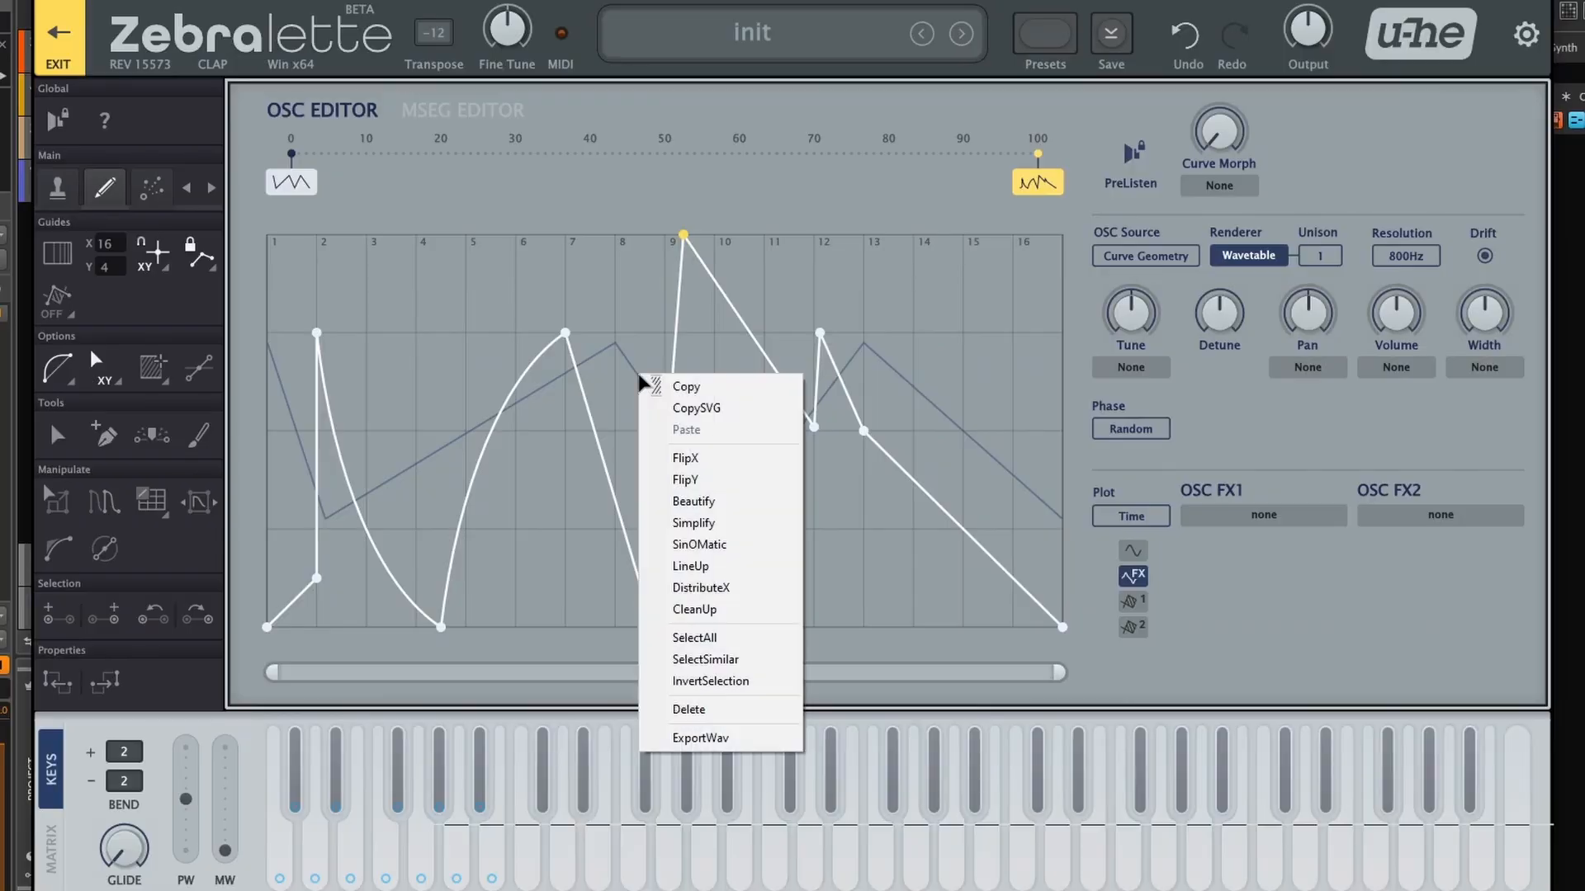
pyautogui.click(741, 745)
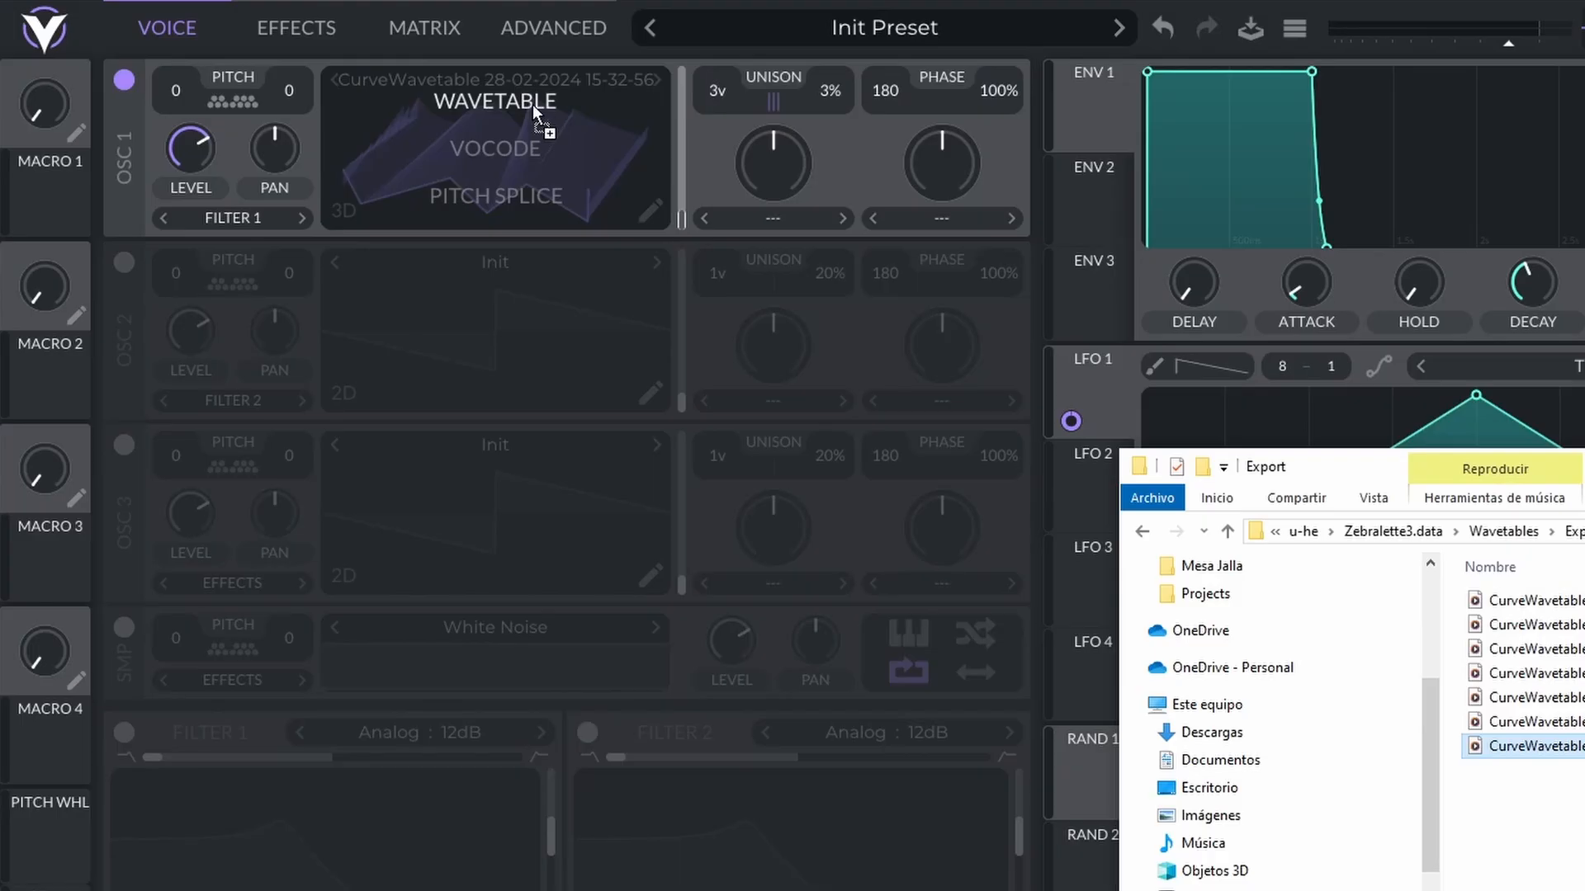
pyautogui.moveTo(535, 108); pyautogui.dragTo(535, 107)
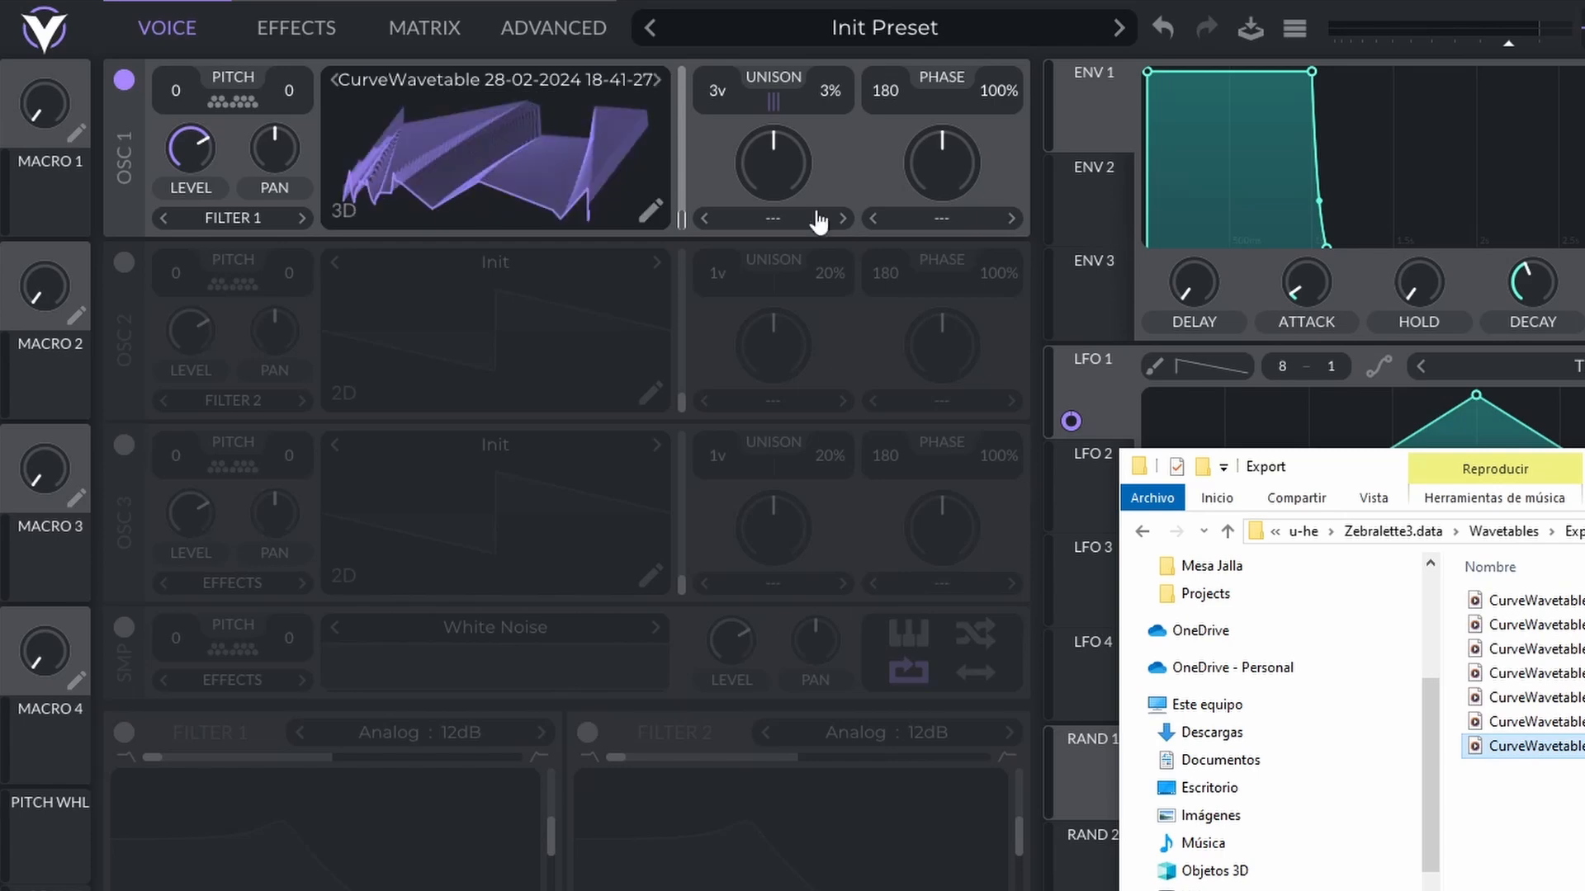
pyautogui.click(1202, 138)
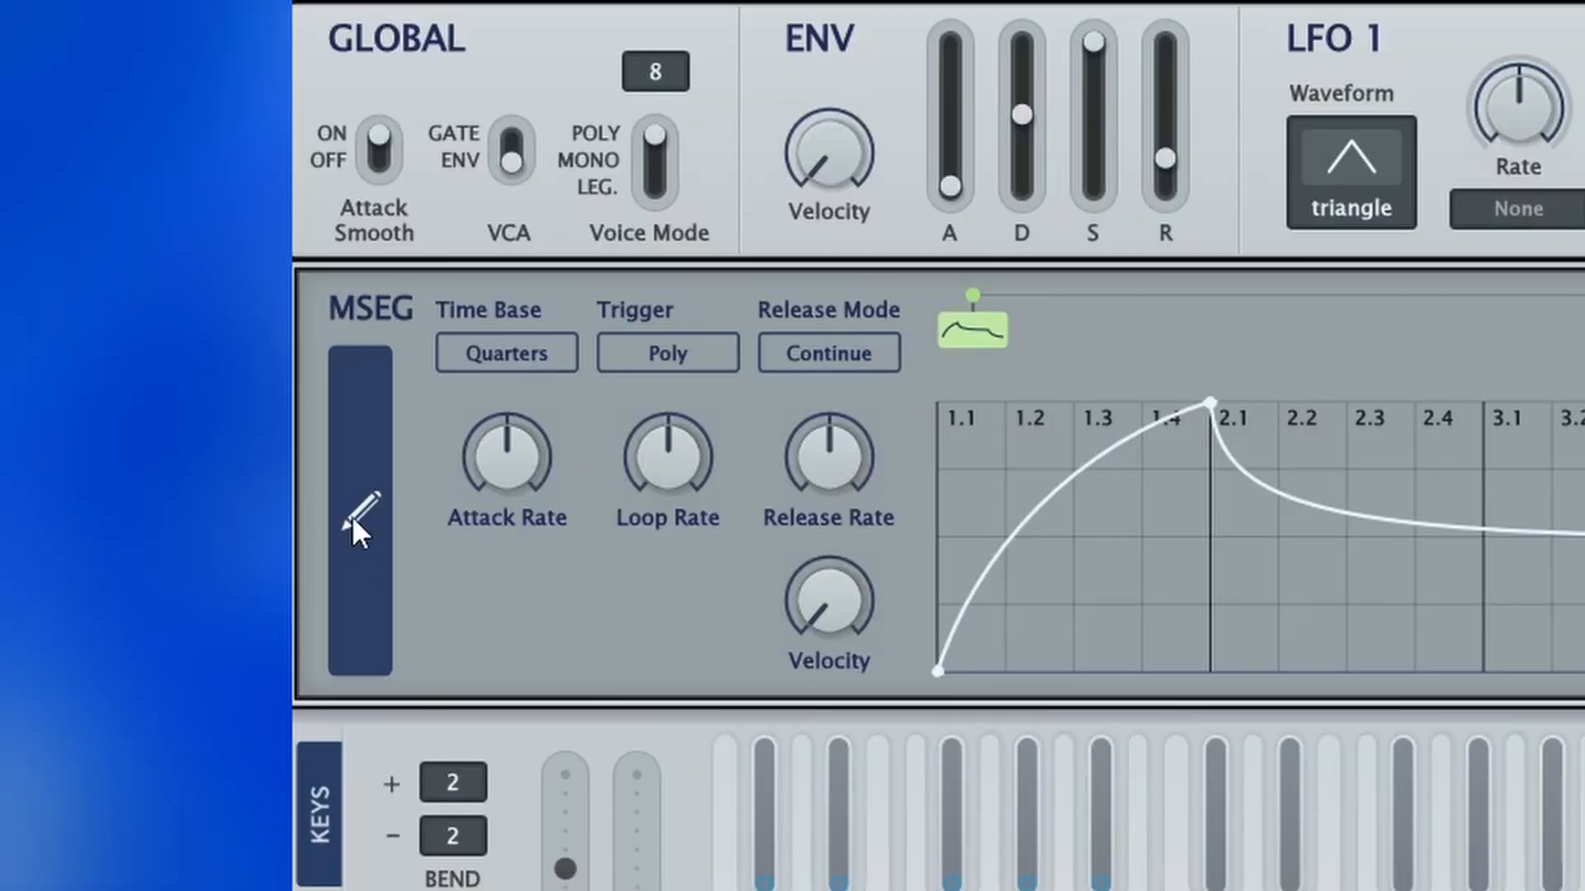
# - Open Zebralette's MSEG editor, show its Morph mode, and return to the curve drawing mode
pyautogui.click(352, 520)
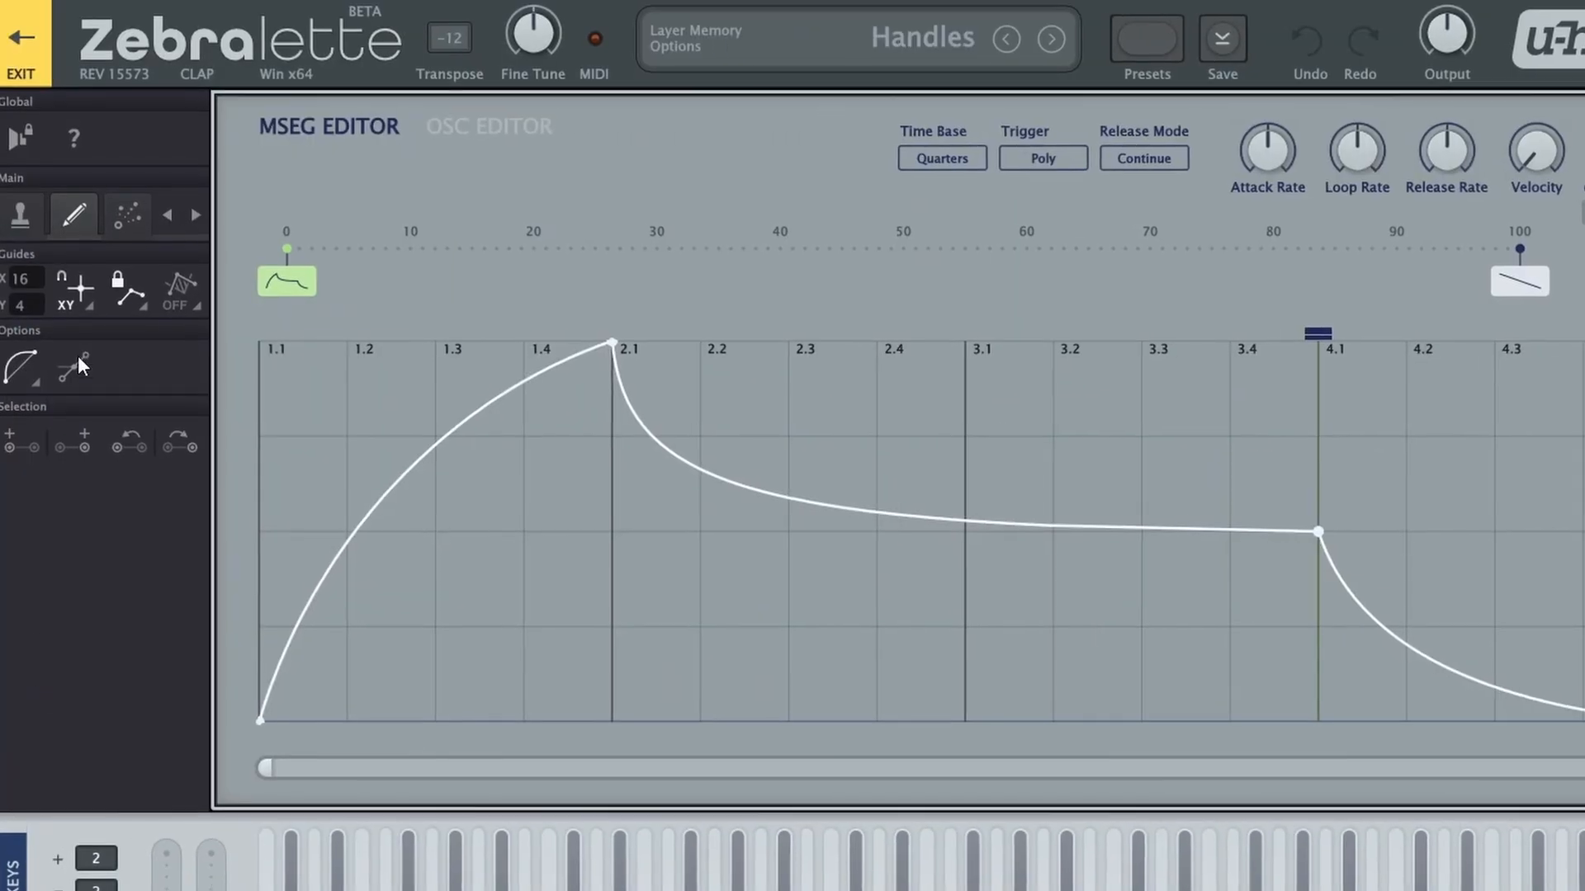
pyautogui.click(129, 216)
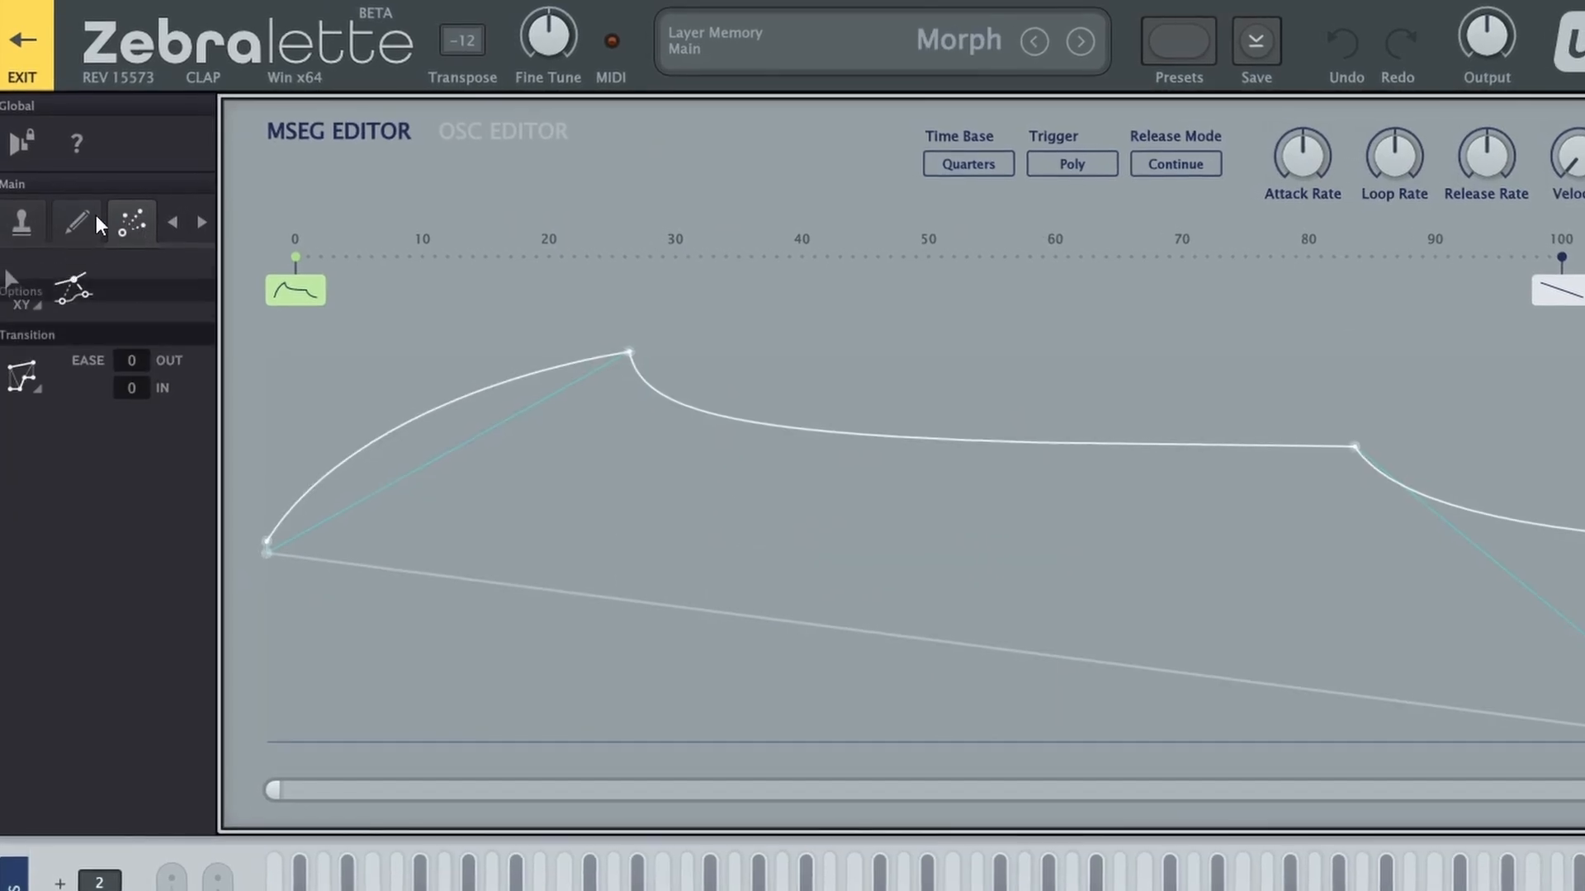
pyautogui.click(77, 221)
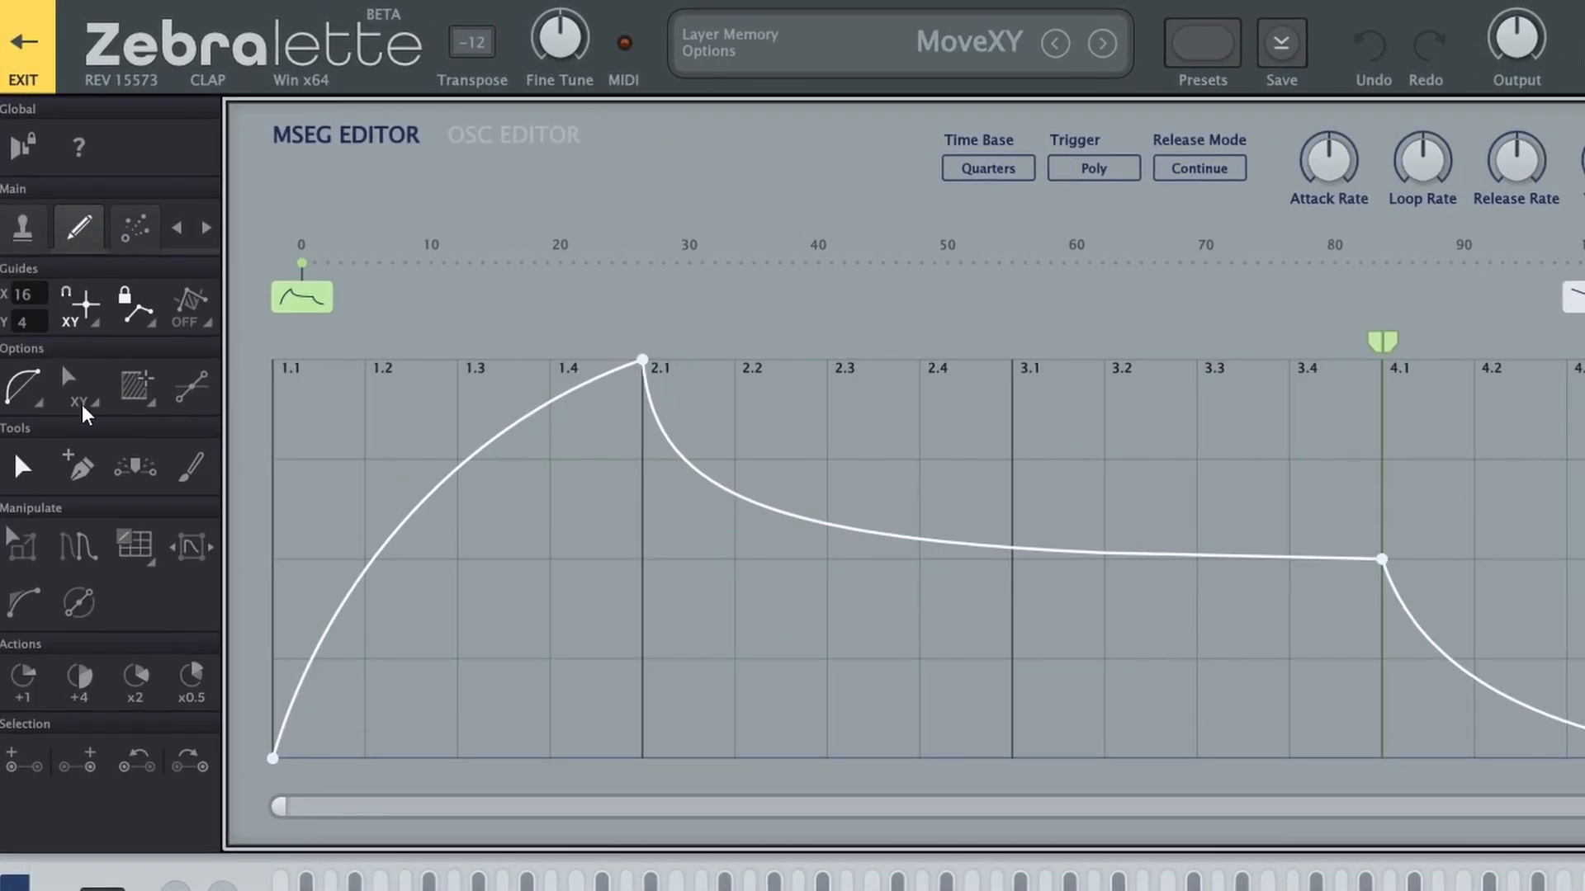
# - Reshape the MSEG curve with a low point between 1.2 and 1.3 and a brushed wave from about 1.3 to 3.3, and apply Add4
pyautogui.moveTo(309, 671); pyautogui.dragTo(814, 630)
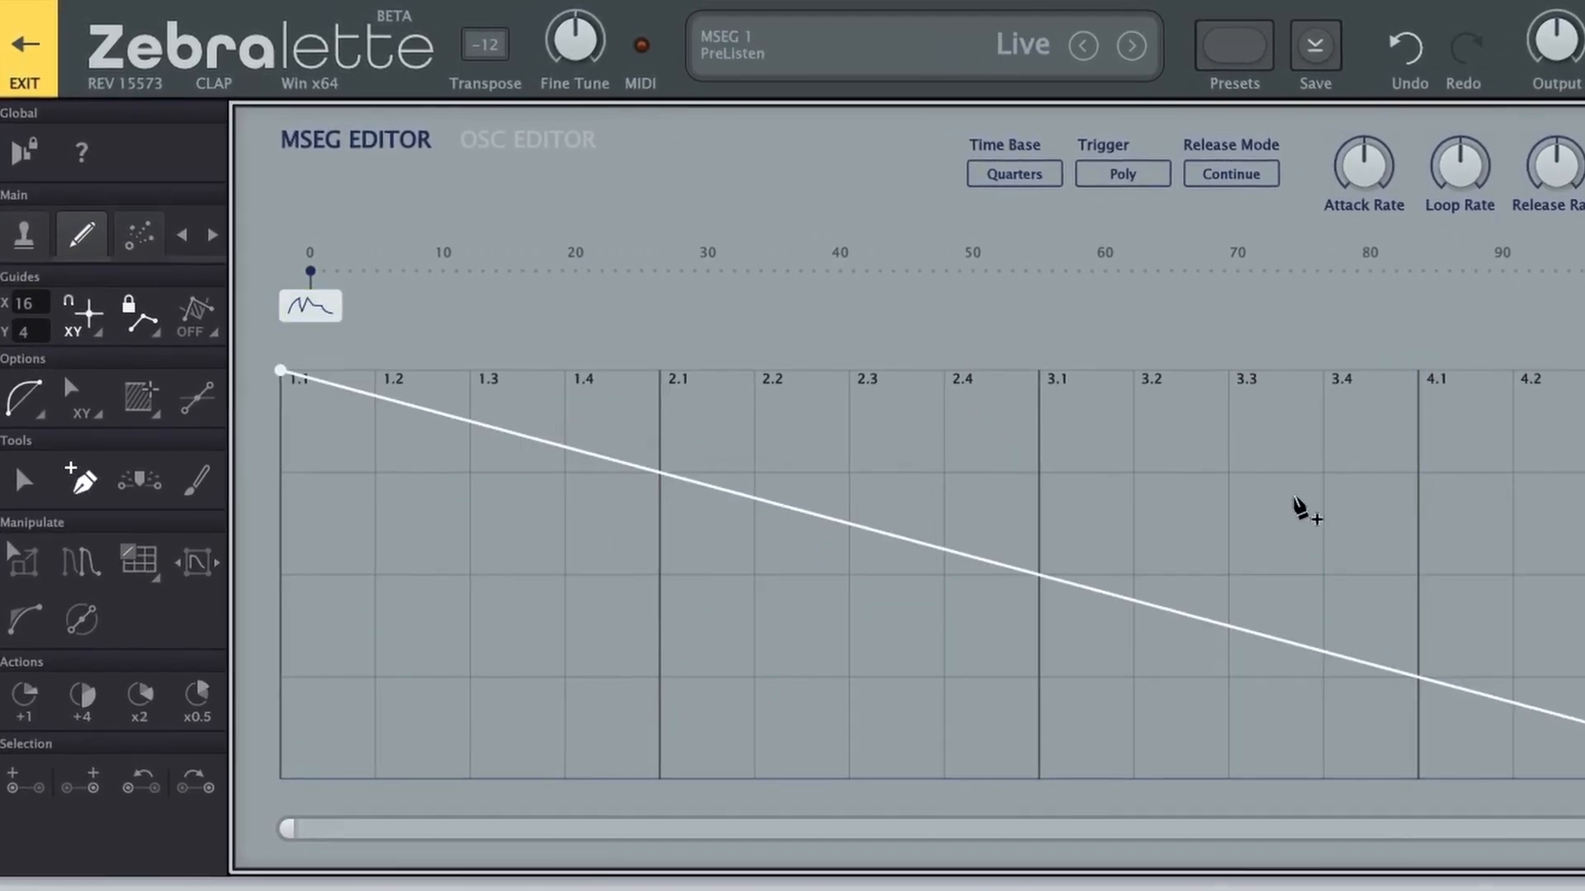
pyautogui.click(419, 803)
pyautogui.click(199, 483)
pyautogui.moveTo(566, 623); pyautogui.dragTo(1029, 627)
pyautogui.click(82, 701)
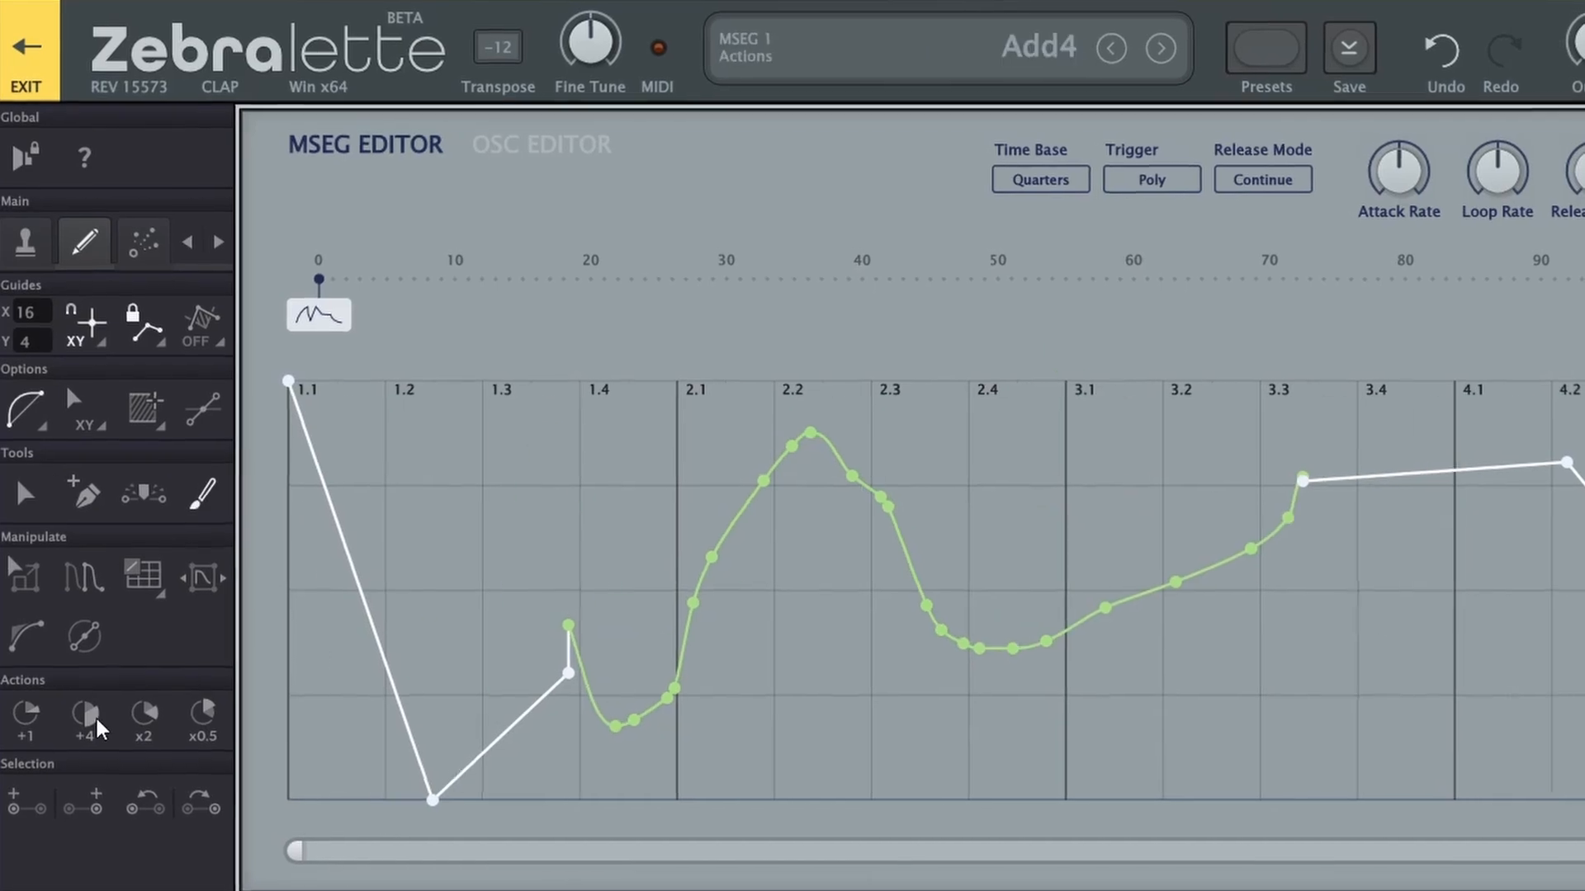